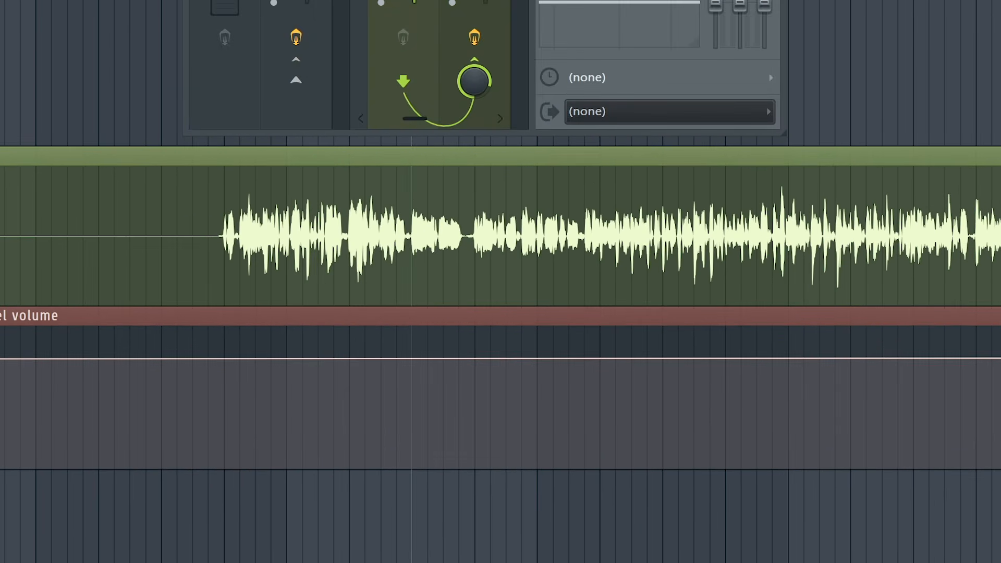
# - Raise the peak of the volume automation bump over the quiet vocal phrase and play the section back to check its level
pyautogui.press('space')
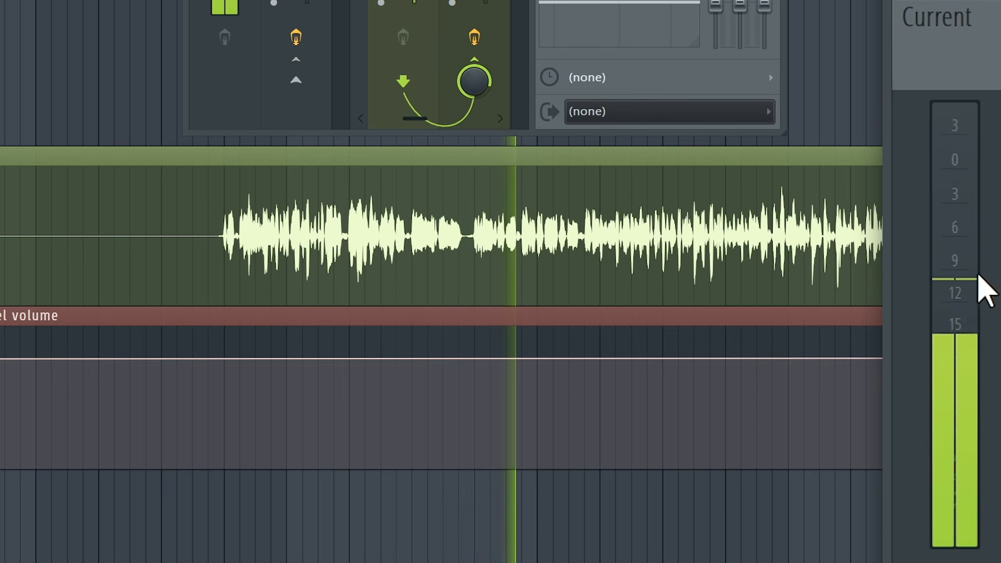
pyautogui.press('space')
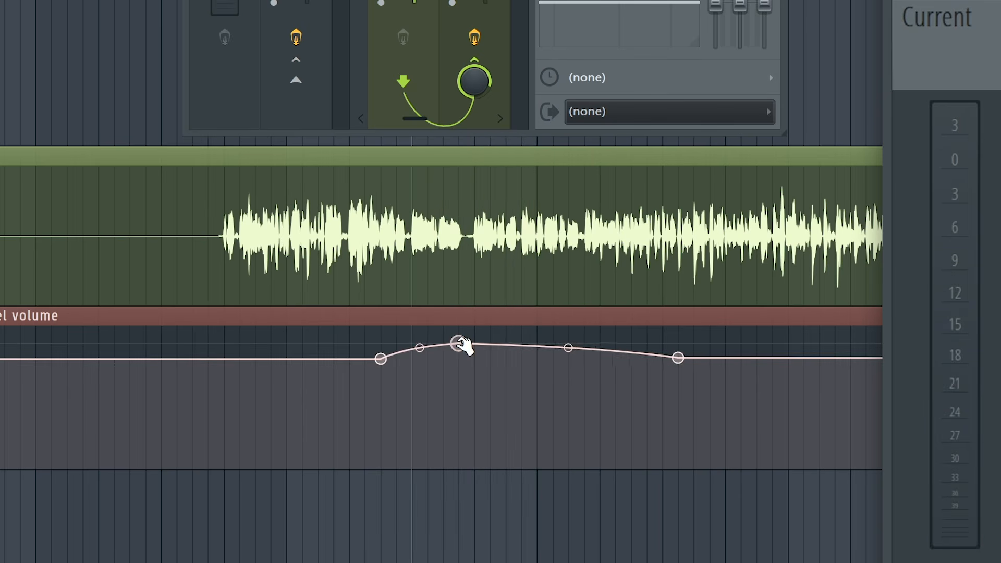
pyautogui.moveTo(460, 344); pyautogui.dragTo(460, 339)
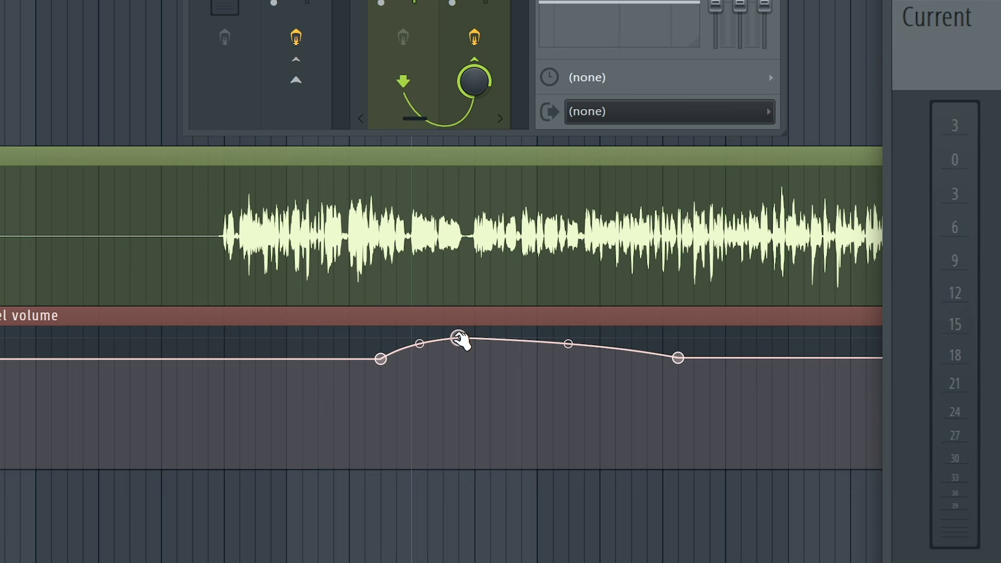
pyautogui.press('space')
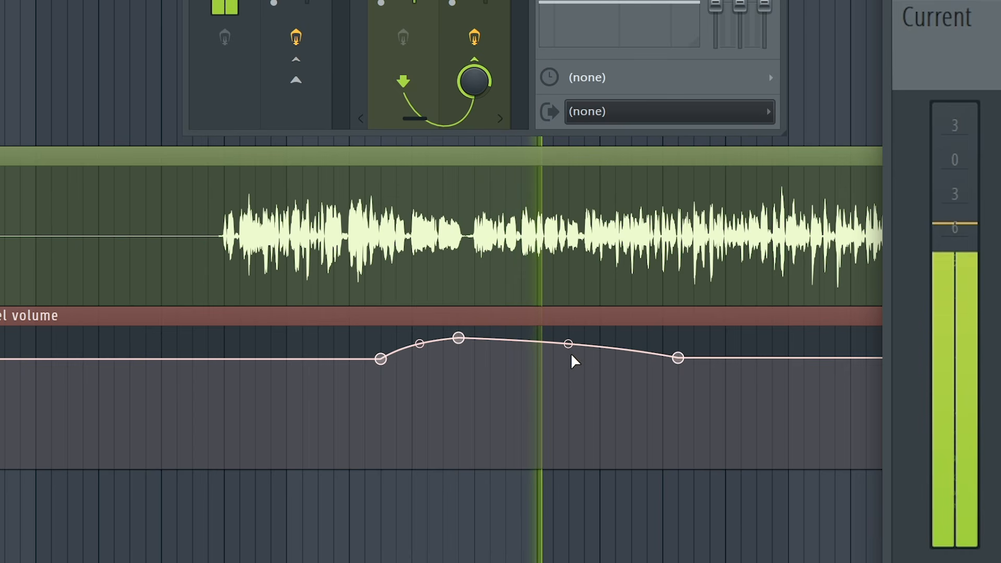
pyautogui.click(305, 0)
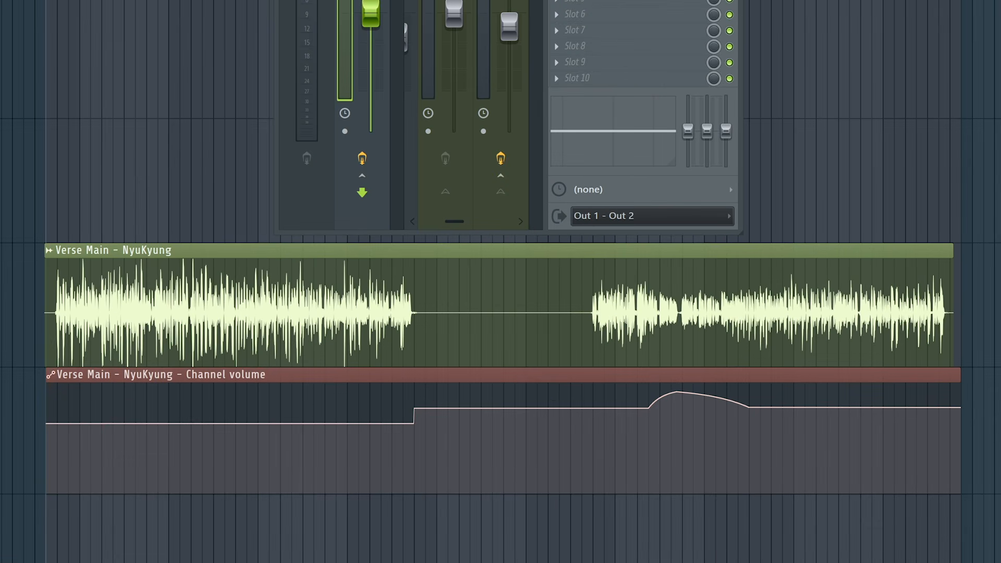
# - Consolidate the main verse vocal and its volume automation into one audio clip, and normalize the resulting sample
pyautogui.moveTo(993, 498); pyautogui.dragTo(527, 313)
pyautogui.hotkey('ctrl', 'alt', 'c')
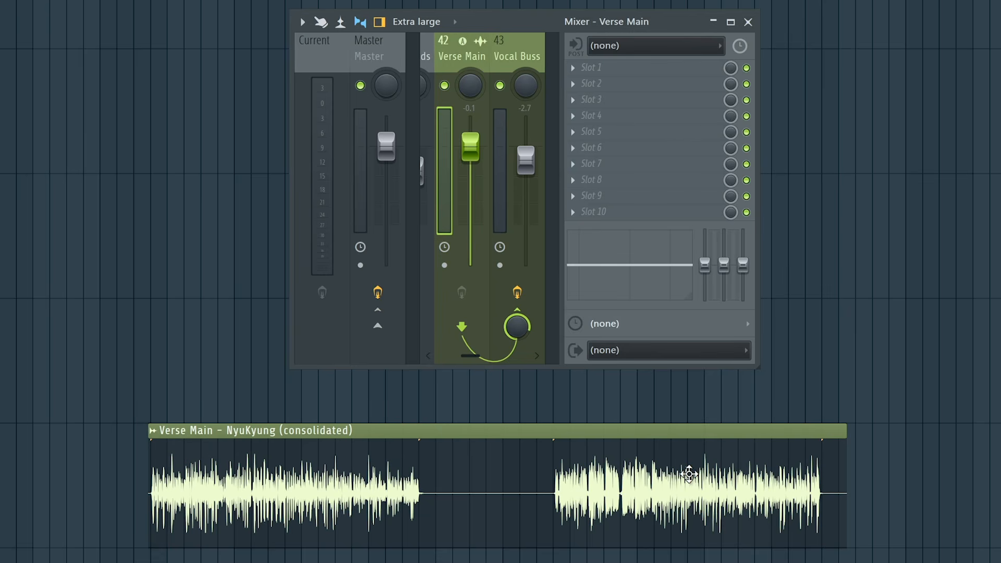
pyautogui.doubleClick(689, 474)
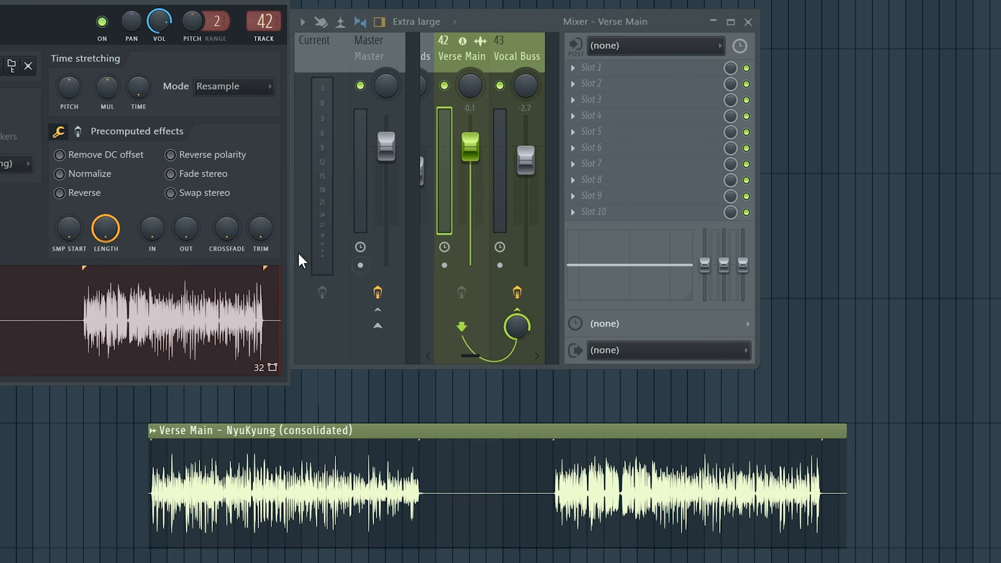
pyautogui.click(101, 178)
pyautogui.click(278, 1)
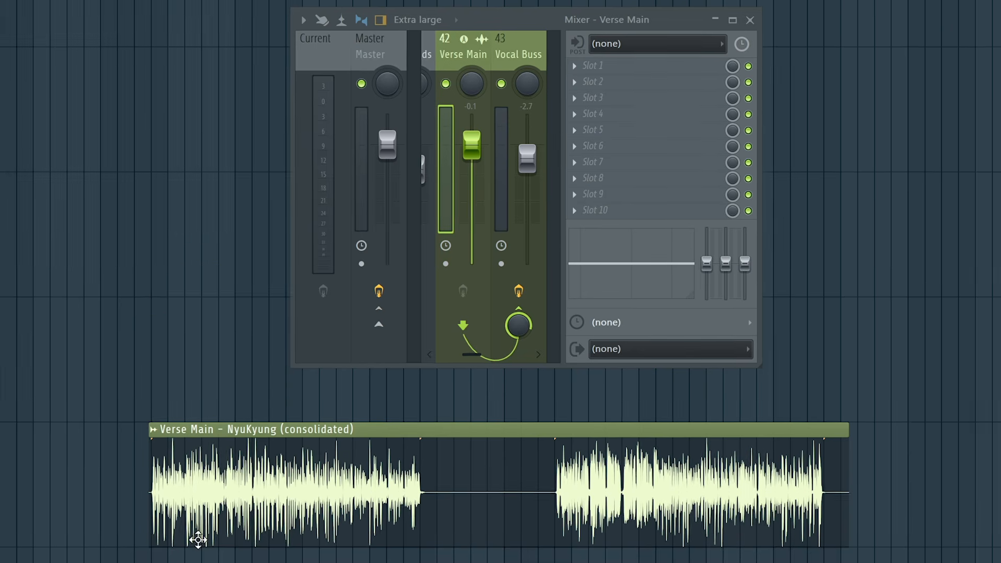
# - Play the opening of the consolidated verse vocal and examine its waveform closely for uneven peaks and gaps between phrases
pyautogui.scroll(3, 190, 539)
pyautogui.scroll(4, 162, 517)
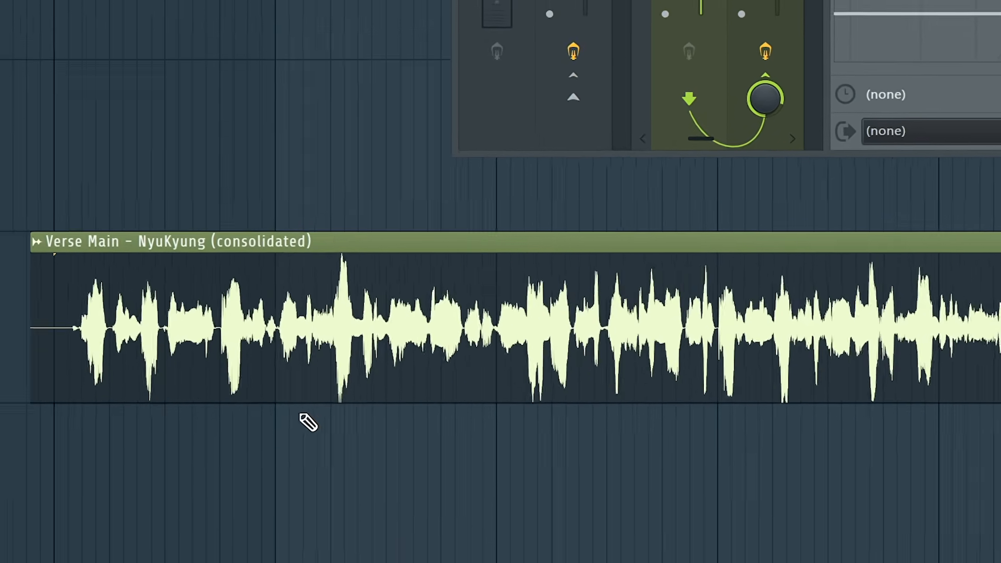
pyautogui.scroll(-4, 189, 78)
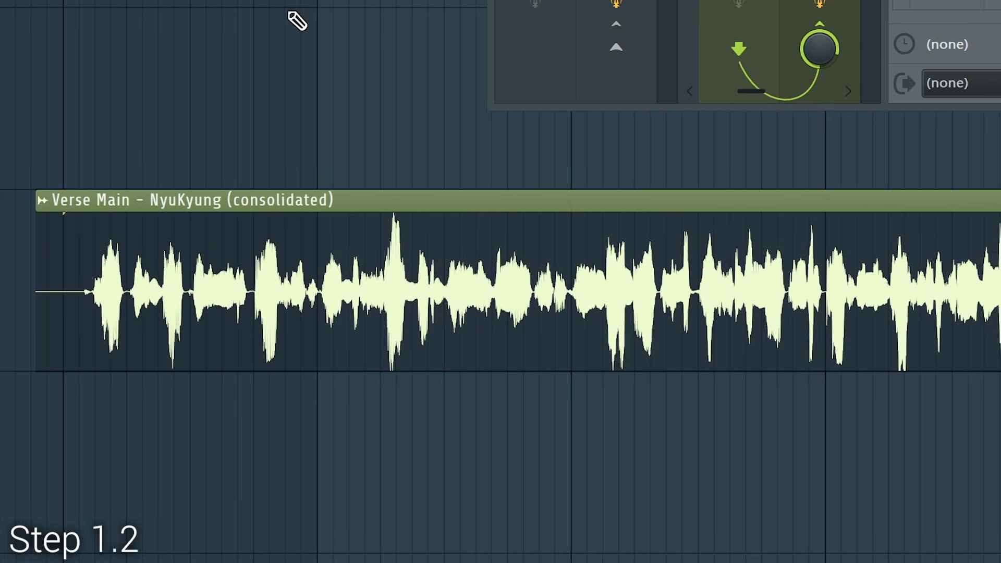
pyautogui.scroll(-3, 500, 292)
pyautogui.scroll(-3, 307, 27)
pyautogui.press('space')
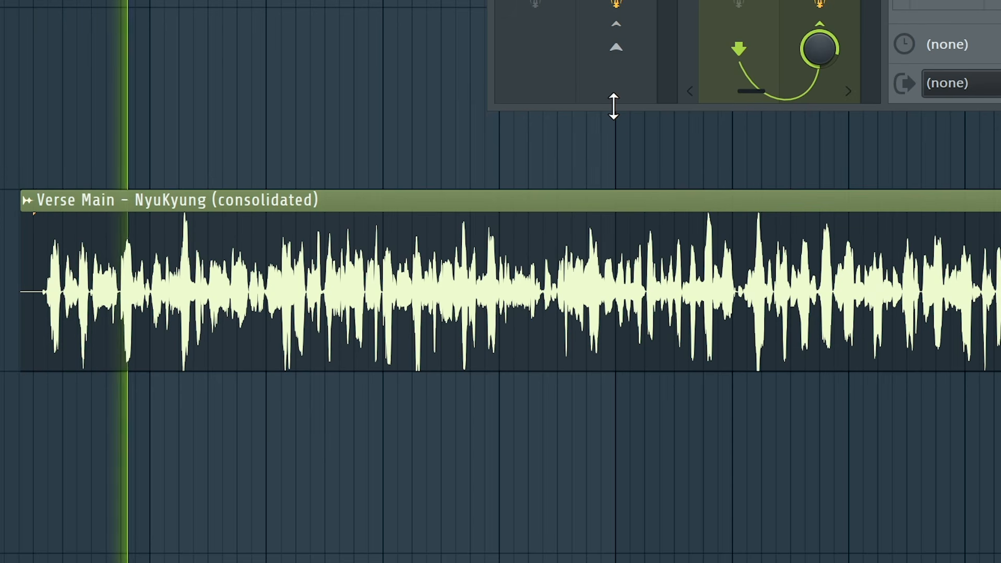
pyautogui.scroll(1, 147, 259)
pyautogui.scroll(3, 143, 258)
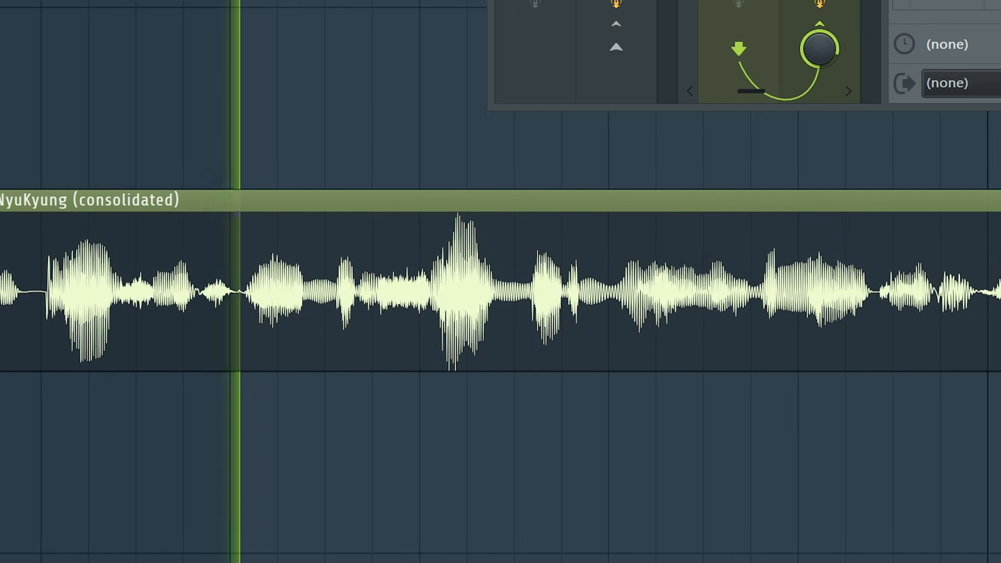
pyautogui.press('space')
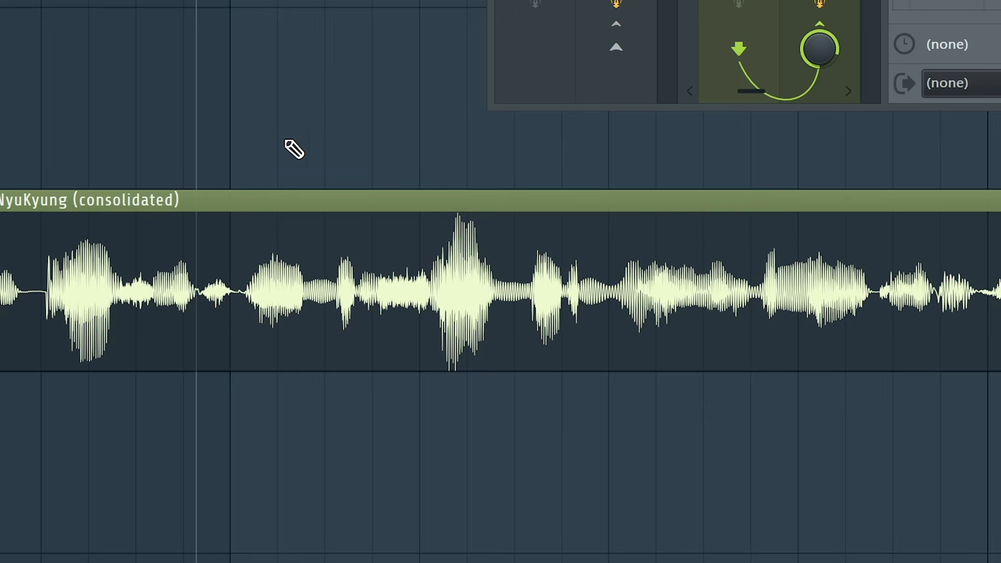
pyautogui.scroll(-5, 225, 152)
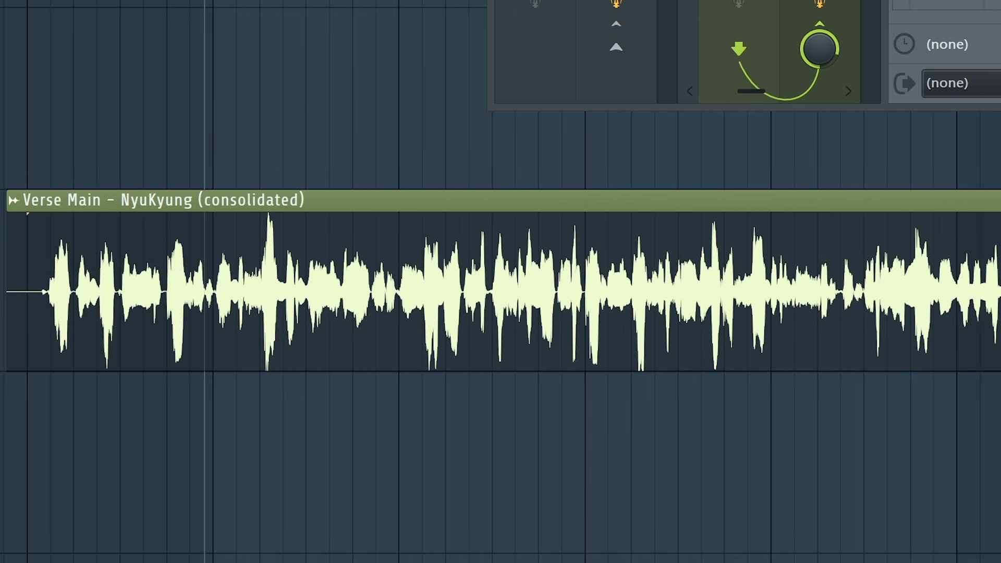
pyautogui.scroll(-6, 260, 151)
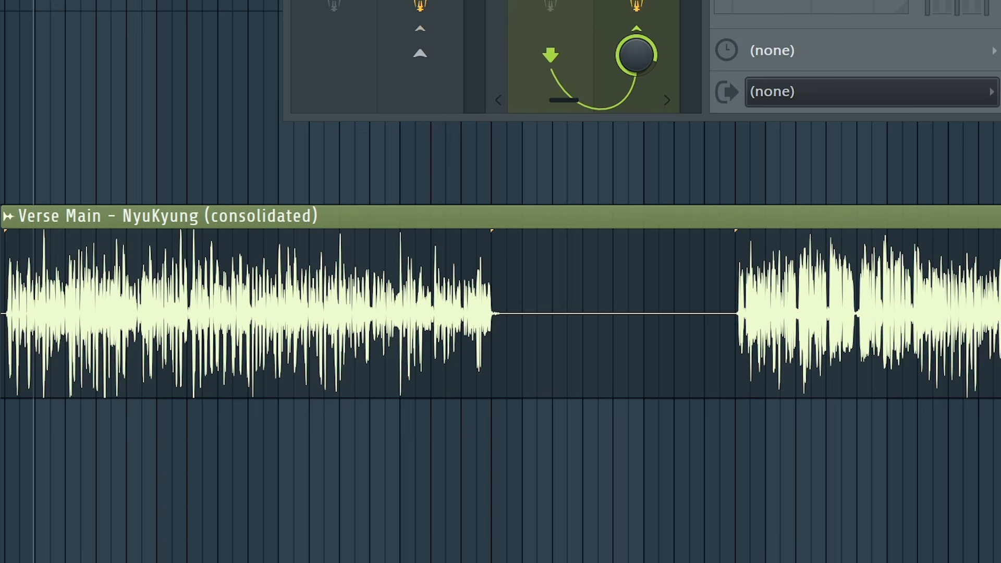
# - Open the consolidated vocal clip for pitch correction in Newtone and set Center to its maximum
pyautogui.click(15, 215)
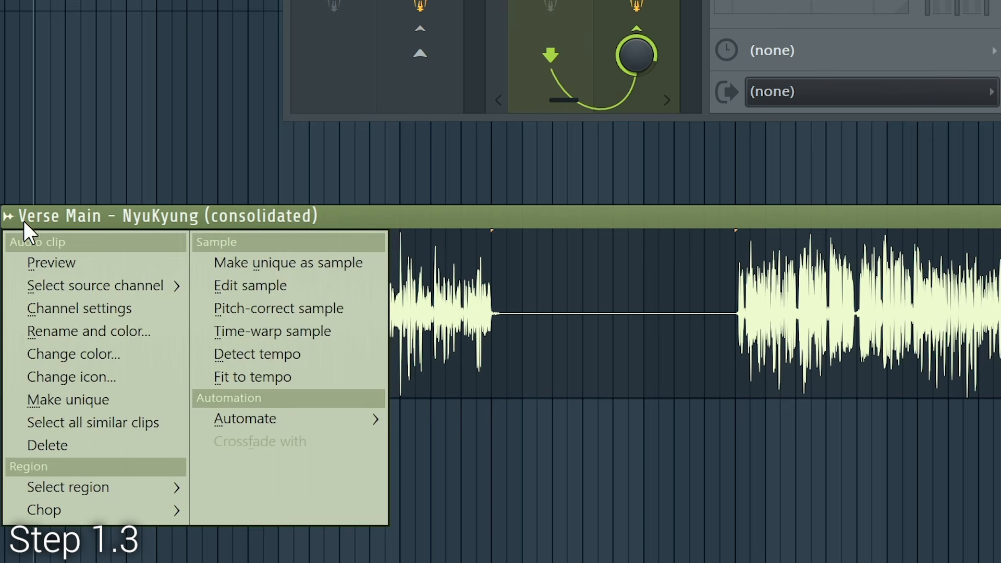
pyautogui.click(308, 306)
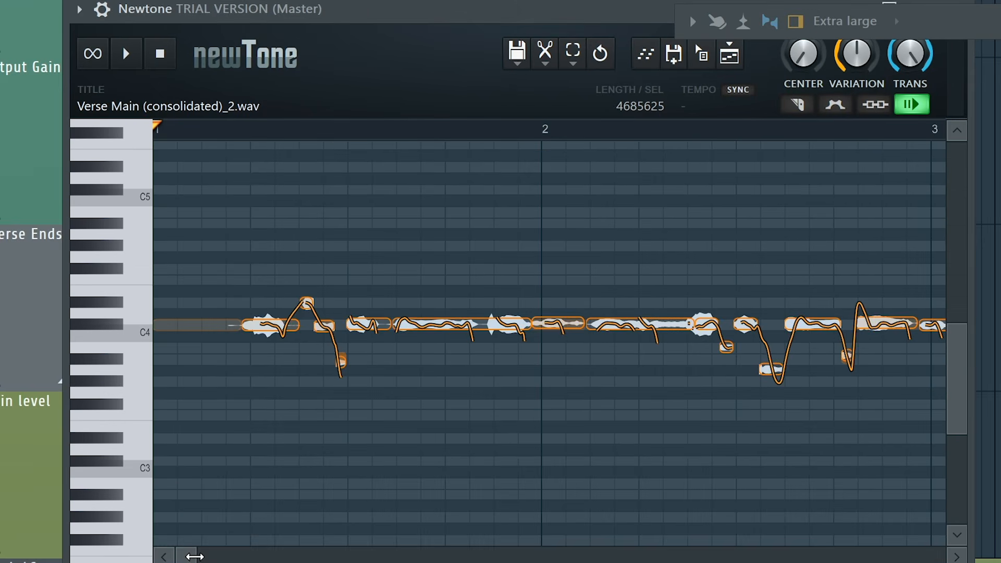
pyautogui.moveTo(194, 556); pyautogui.dragTo(329, 558)
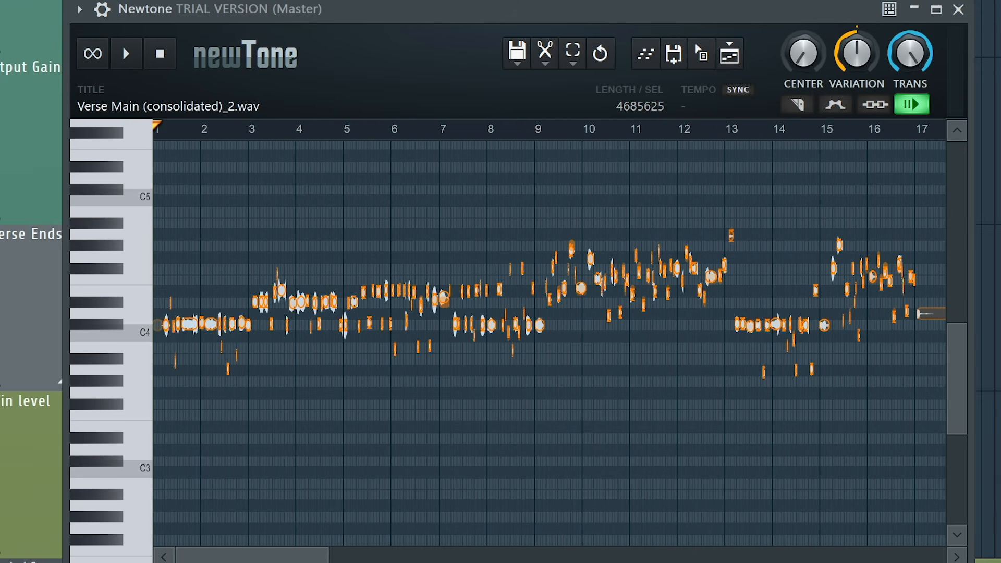
pyautogui.moveTo(803, 53); pyautogui.dragTo(803, 4)
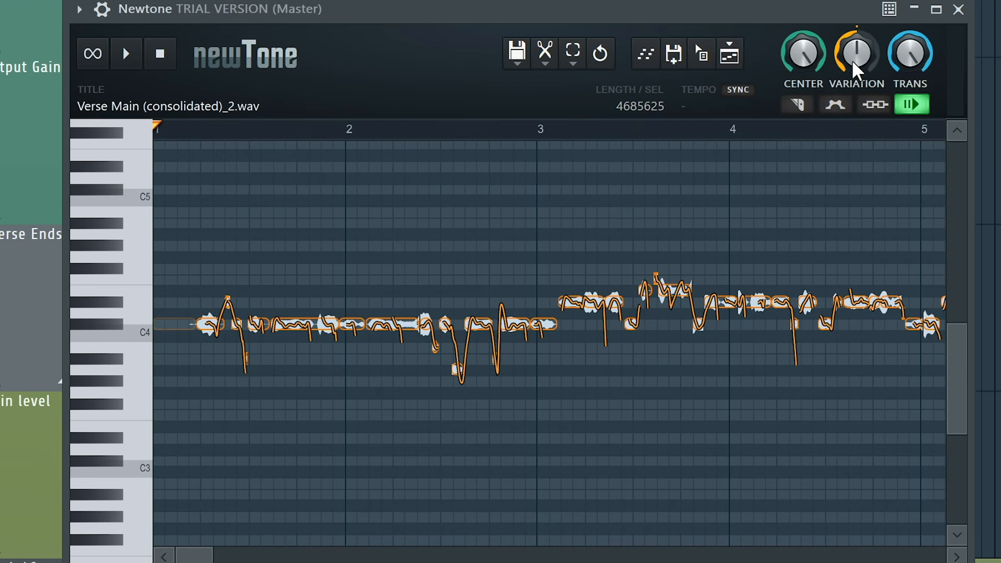
# - Try Variation and Trans at their minimum, play the vocal, and restore both knobs, undoing any remaining edits
pyautogui.moveTo(853, 62); pyautogui.dragTo(852, 88)
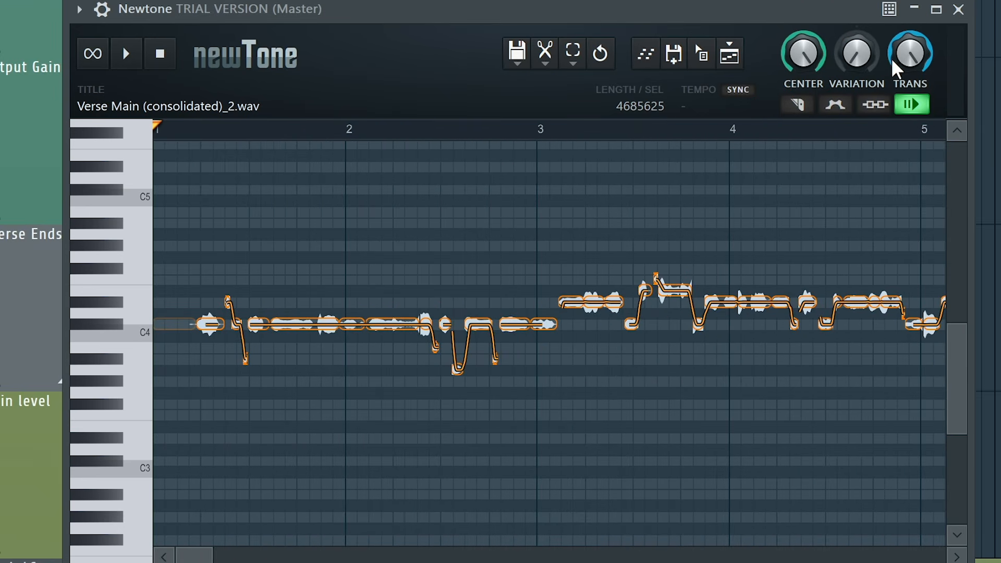
pyautogui.moveTo(929, 74); pyautogui.dragTo(929, 101)
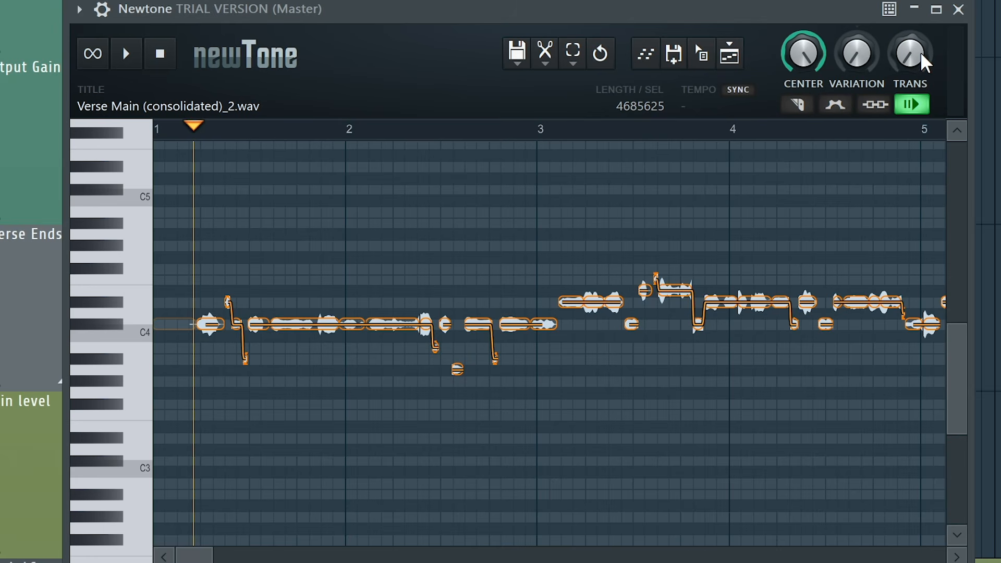
pyautogui.press('space')
pyautogui.moveTo(921, 53); pyautogui.dragTo(921, 21)
pyautogui.moveTo(852, 44); pyautogui.dragTo(852, 24)
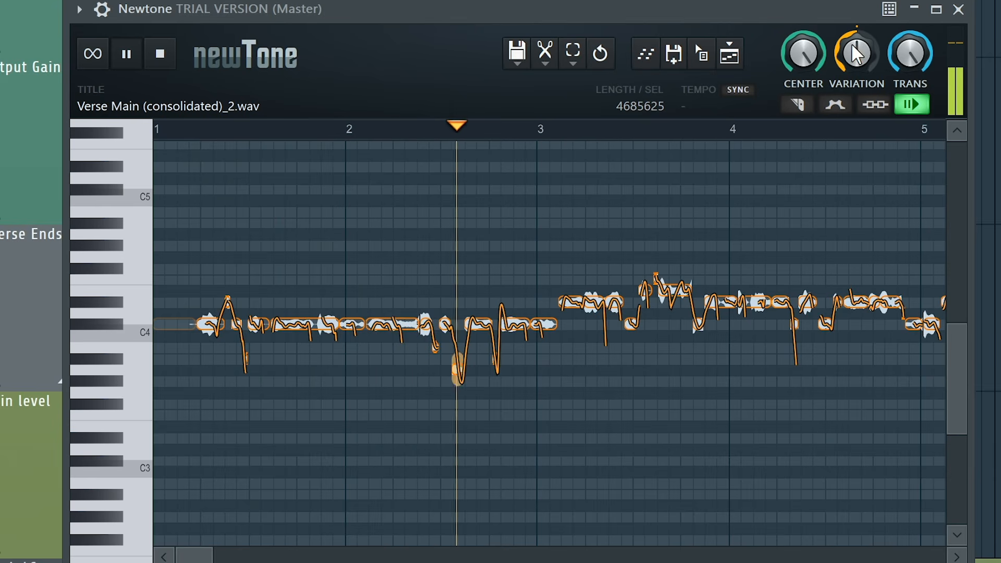
pyautogui.press('space')
pyautogui.moveTo(212, 556); pyautogui.dragTo(245, 560)
pyautogui.hotkey('ctrl', 'z')
pyautogui.hotkey('ctrl', 'z')
pyautogui.hotkey('ctrl', 'z')
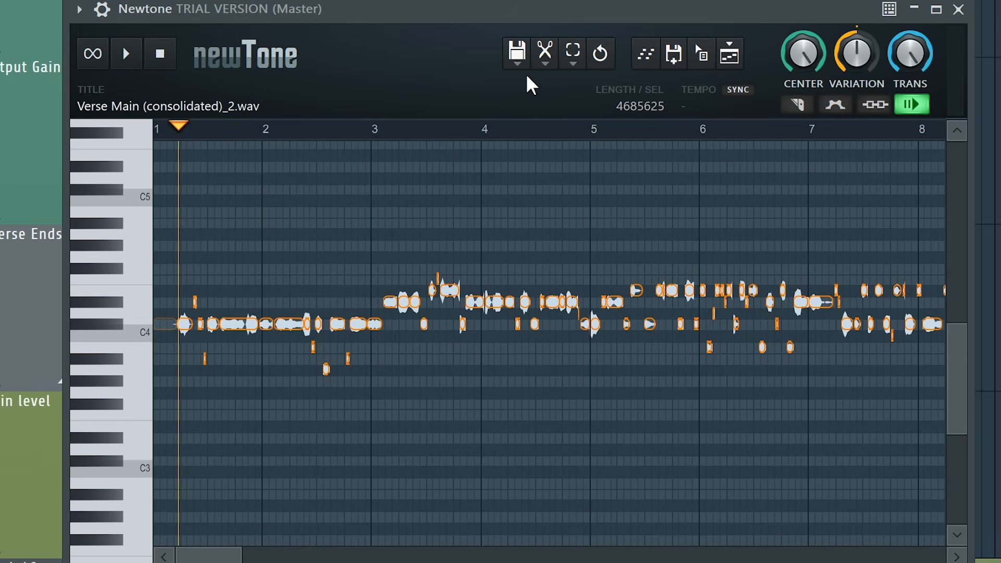
# - Review the major and minor scales available for pitch snapping, look over the vocal's notes and close Newtone
pyautogui.click(549, 57)
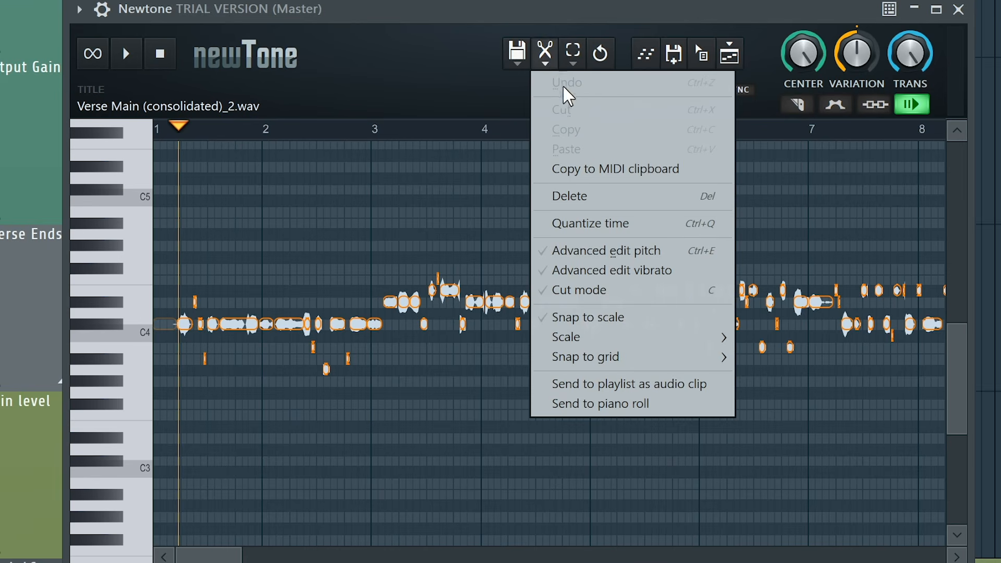
pyautogui.moveTo(681, 342)
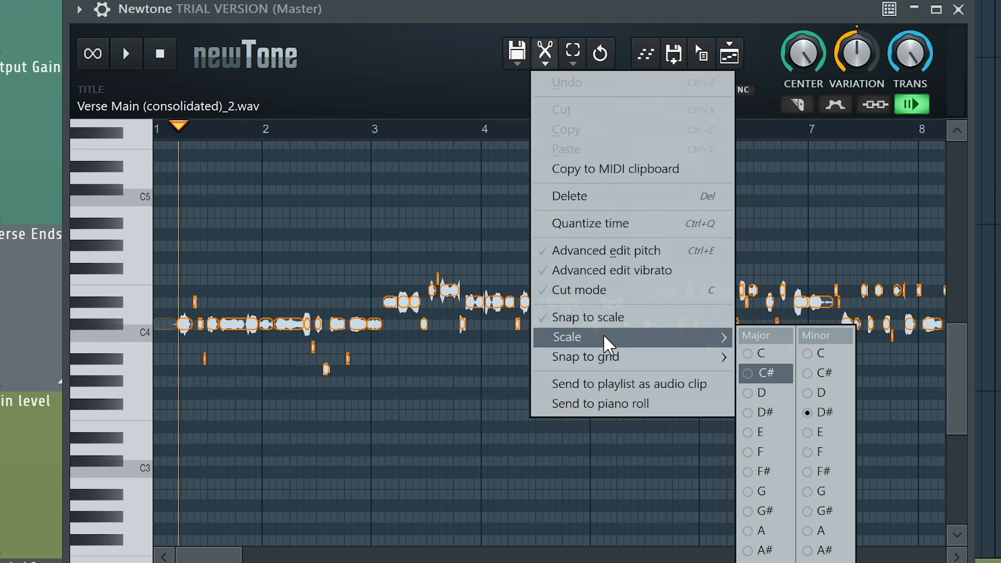
pyautogui.click(375, 224)
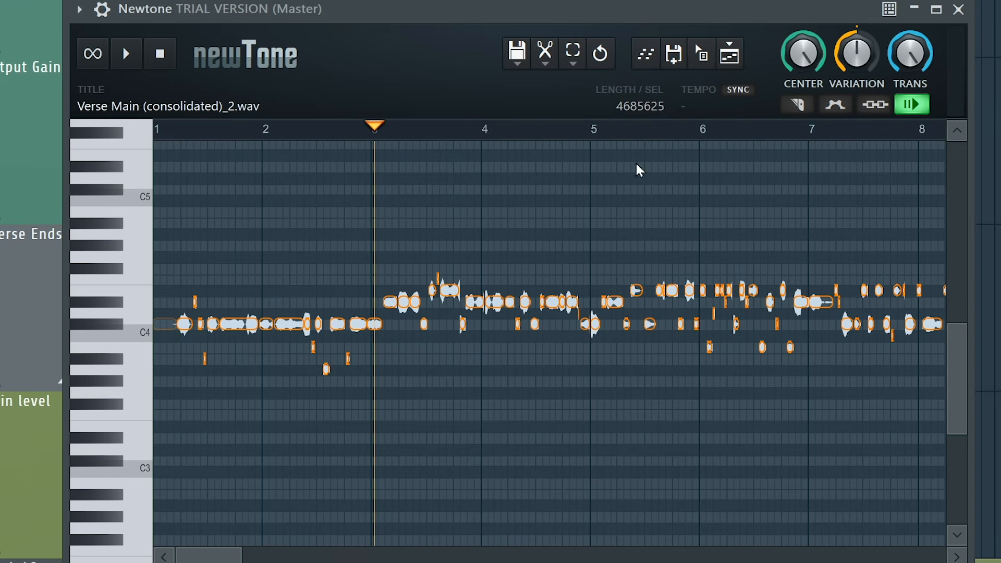
pyautogui.moveTo(240, 556); pyautogui.dragTo(308, 559)
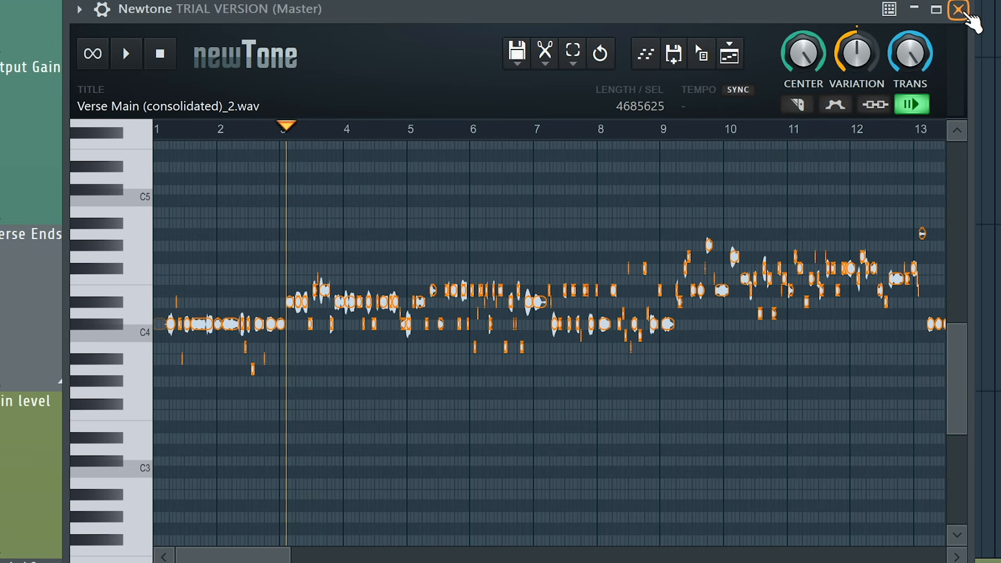
pyautogui.click(966, 15)
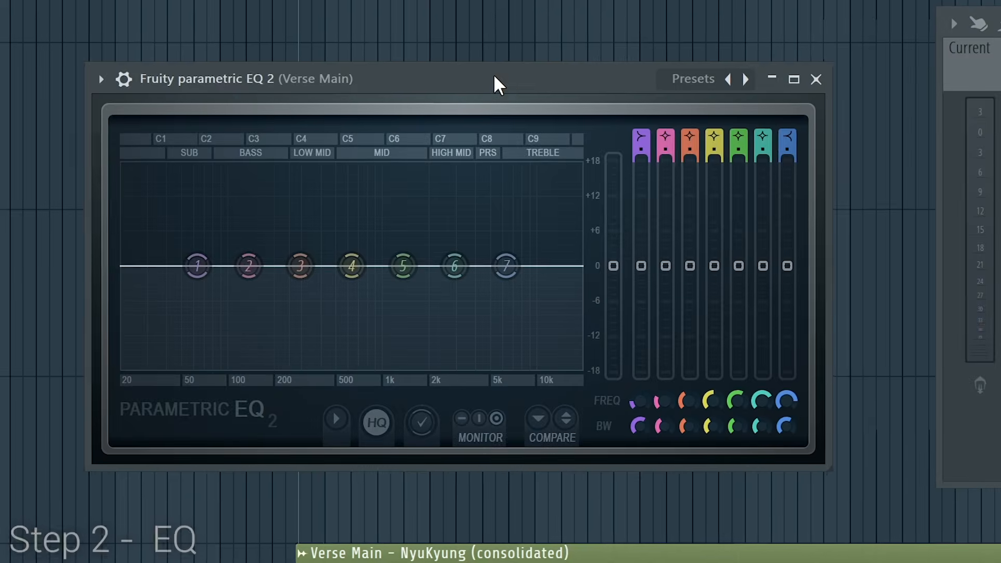
# - Turn band 1 of the verse vocal's parametric EQ into a steep high-pass filter just above 100 Hz
pyautogui.moveTo(496, 82); pyautogui.dragTo(525, 94)
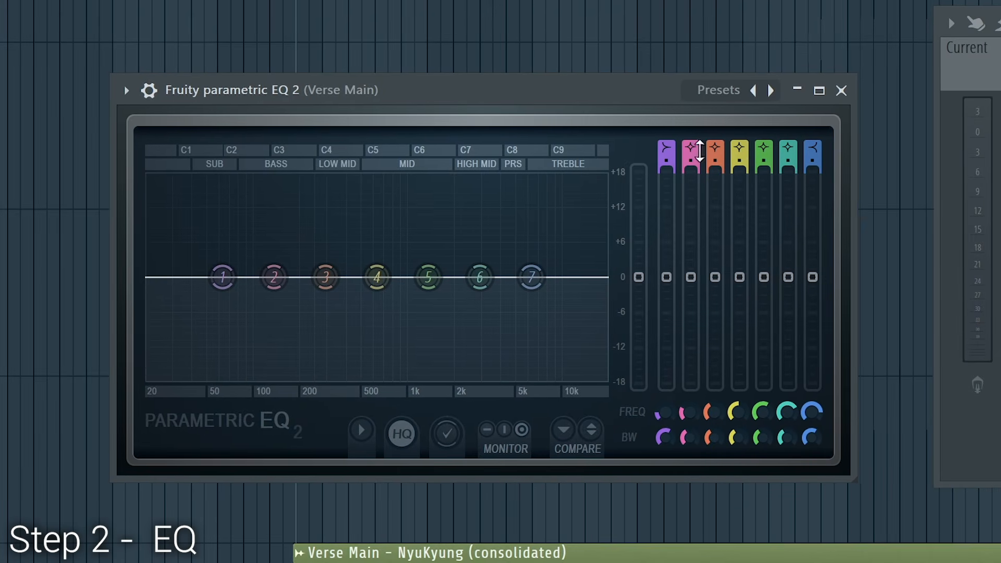
pyautogui.moveTo(666, 148)
pyautogui.mouseDown()
pyautogui.moveTo(665, 167)
pyautogui.moveTo(664, 148)
pyautogui.mouseUp()
pyautogui.moveTo(223, 276); pyautogui.dragTo(261, 277)
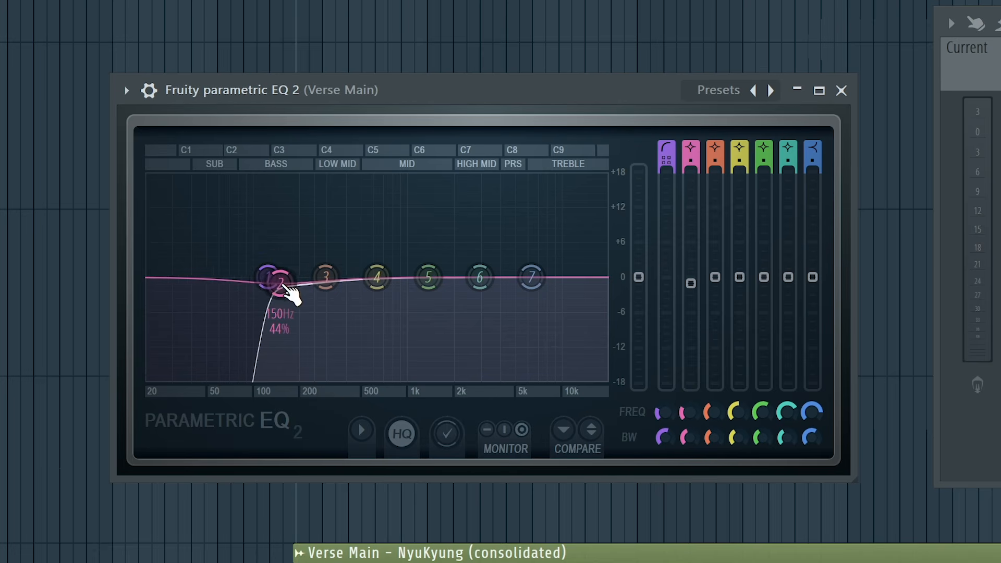
# - Lower EQ band 2 by about 2 dB at 150 Hz with a wide bandwidth and play the vocal to check the result
pyautogui.moveTo(280, 283); pyautogui.dragTo(280, 291)
pyautogui.press('space')
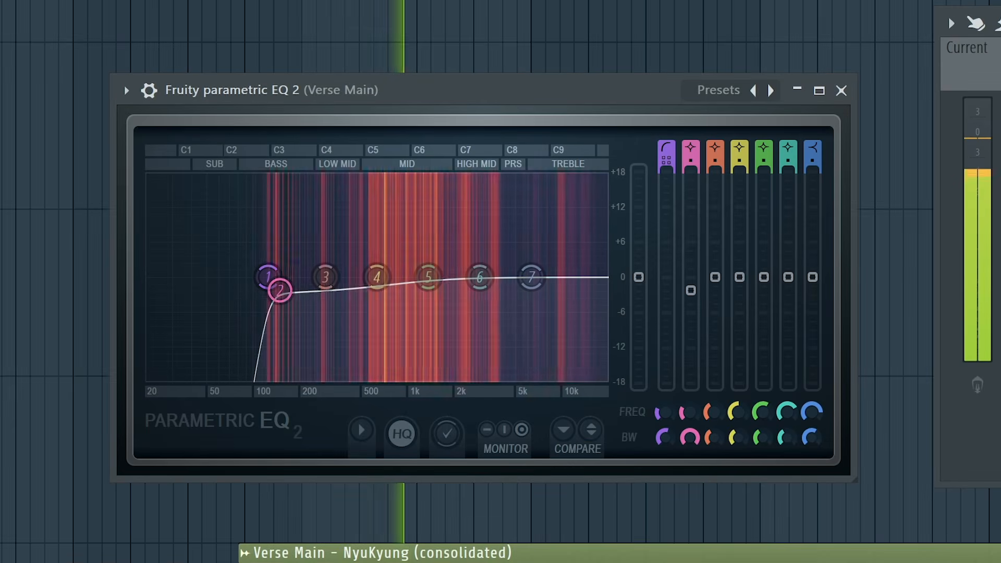
pyautogui.press('space')
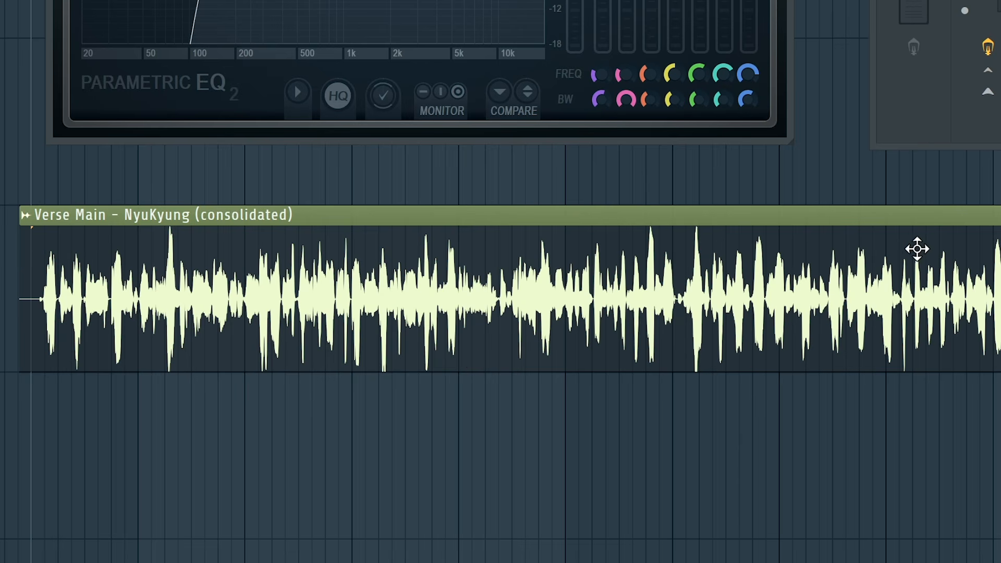
# - Close the parametric EQ and inspect the peaks in the verse vocal's waveform
pyautogui.scroll(-2, 332, 289)
pyautogui.press('Escape')
pyautogui.scroll(3, 501, 298)
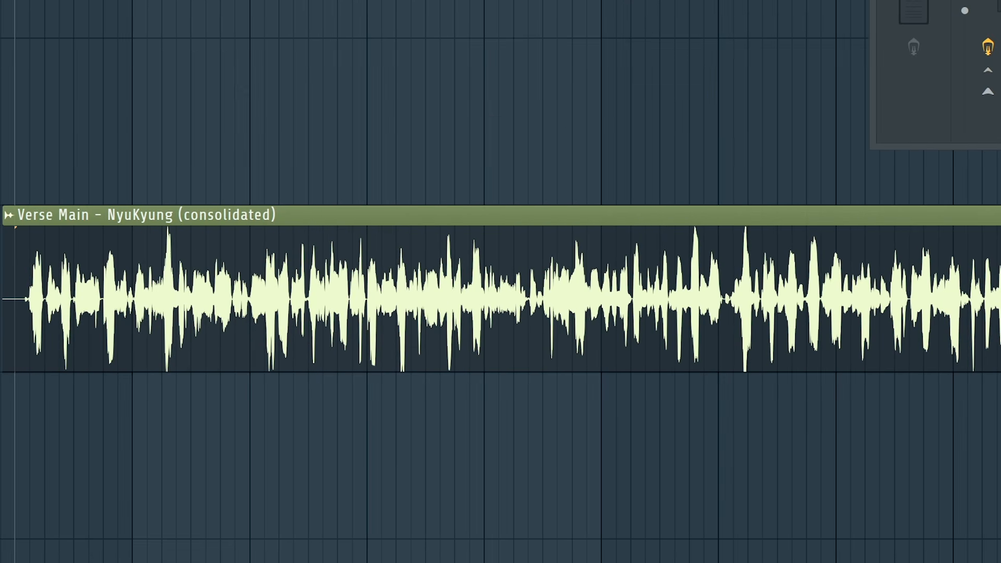
pyautogui.scroll(-1, 500, 299)
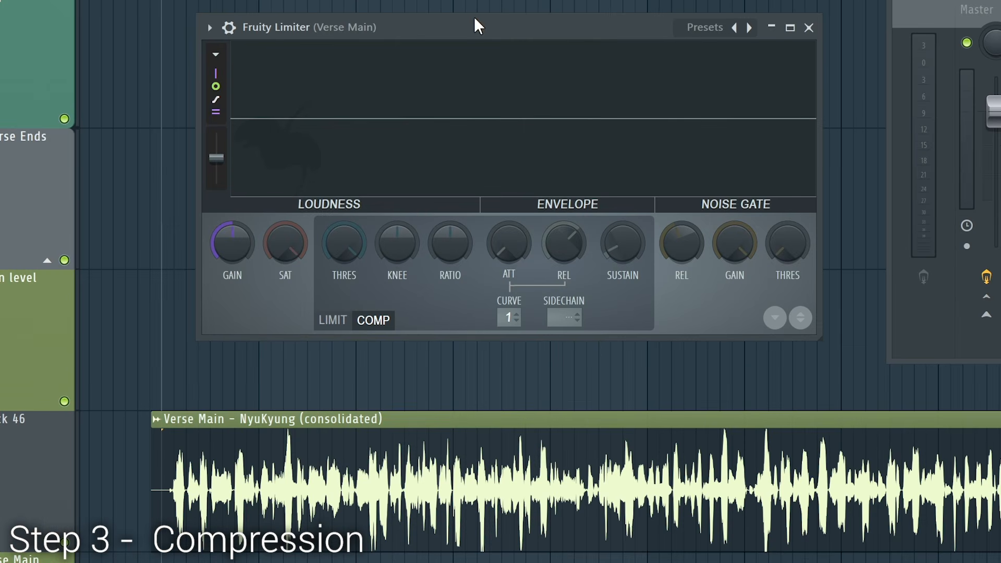
# - Lower the compressor threshold in the verse vocal's Fruity Limiter and raise the ratio to its maximum
pyautogui.moveTo(350, 235); pyautogui.dragTo(368, 255)
pyautogui.moveTo(450, 241)
pyautogui.mouseDown()
pyautogui.moveTo(450, 220)
pyautogui.moveTo(463, 235)
pyautogui.mouseUp()
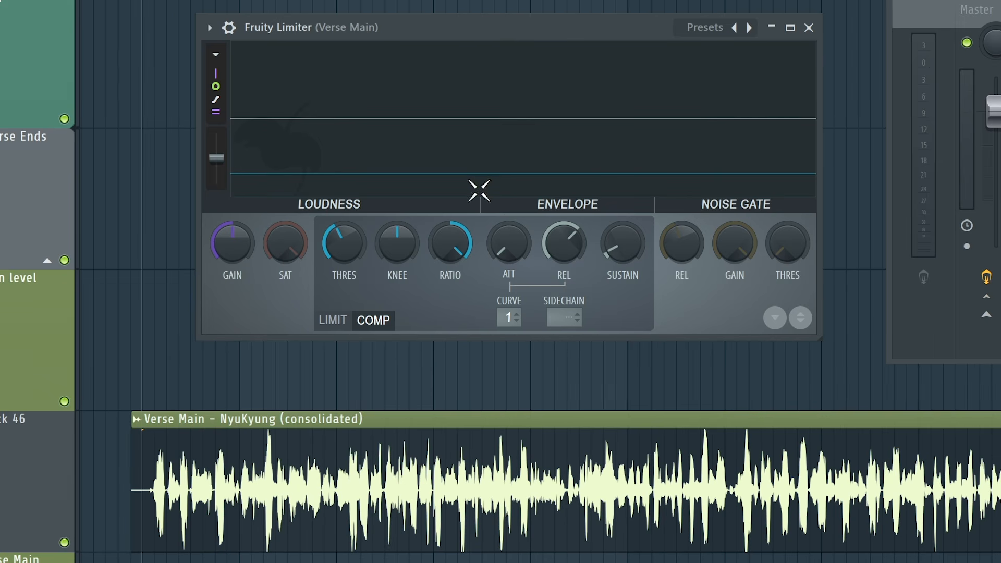
# - Play the verse vocal to judge the Fruity Limiter's compression and try a lower ratio
pyautogui.press('space')
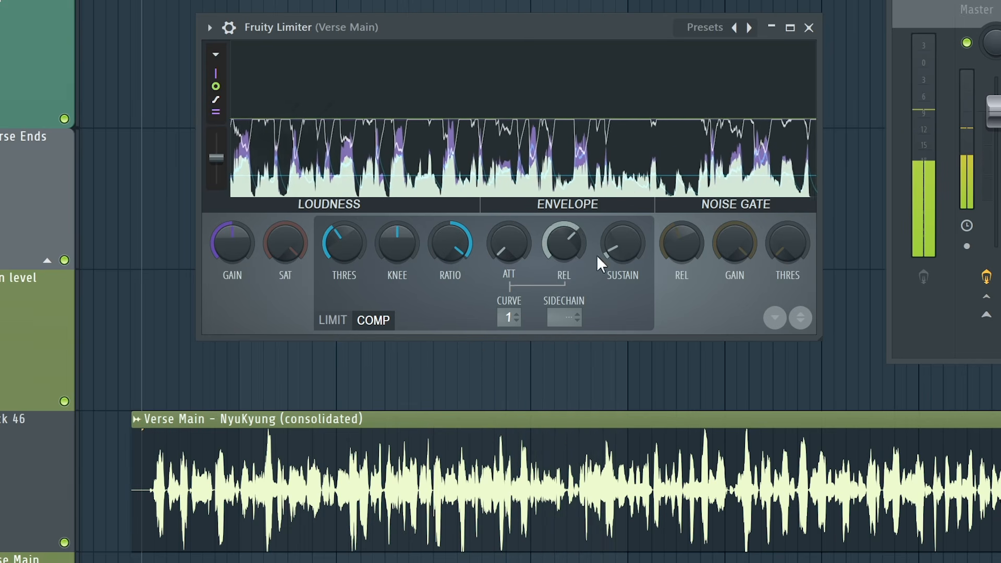
pyautogui.press('space')
pyautogui.click(589, 167)
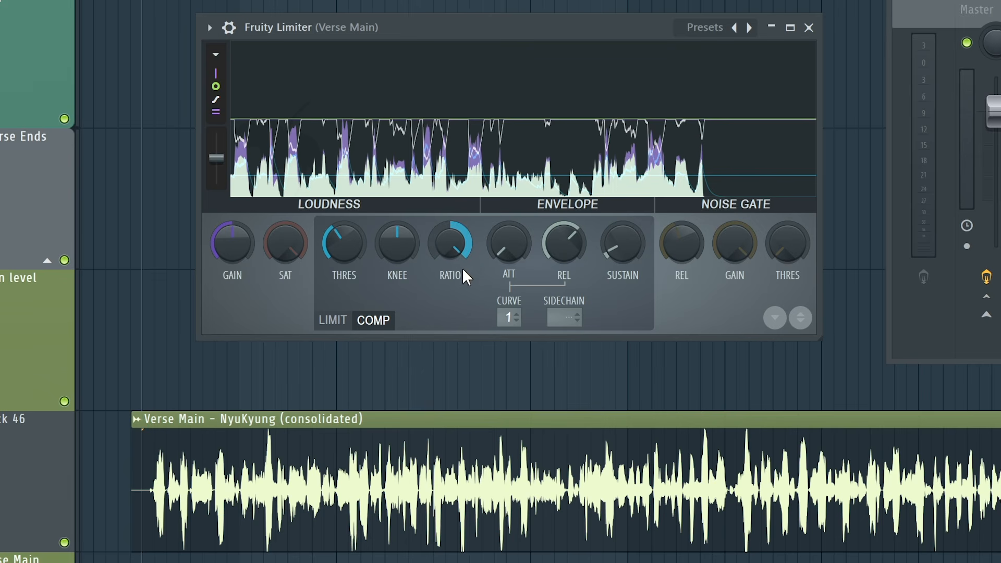
pyautogui.moveTo(450, 243); pyautogui.dragTo(450, 259)
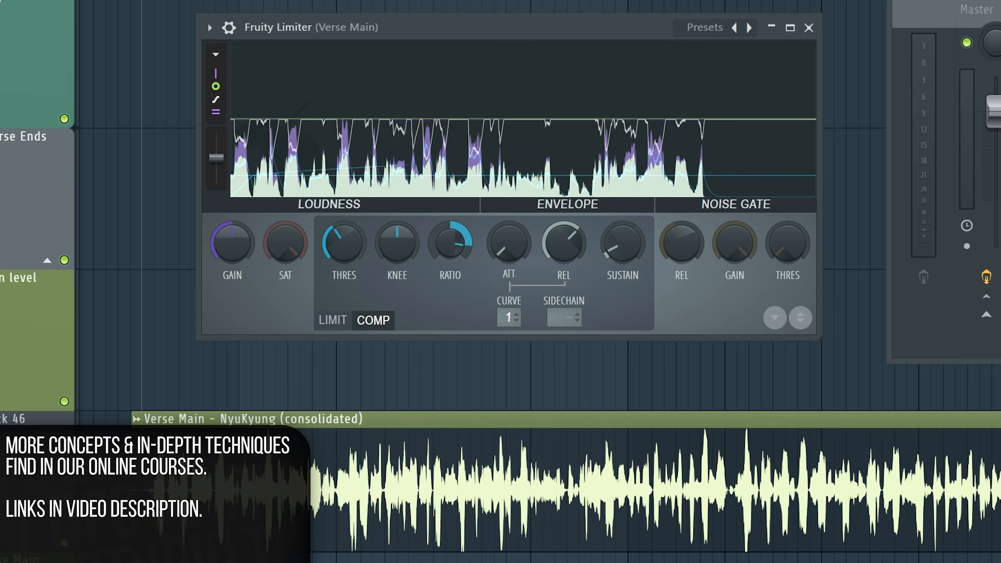
pyautogui.press('space')
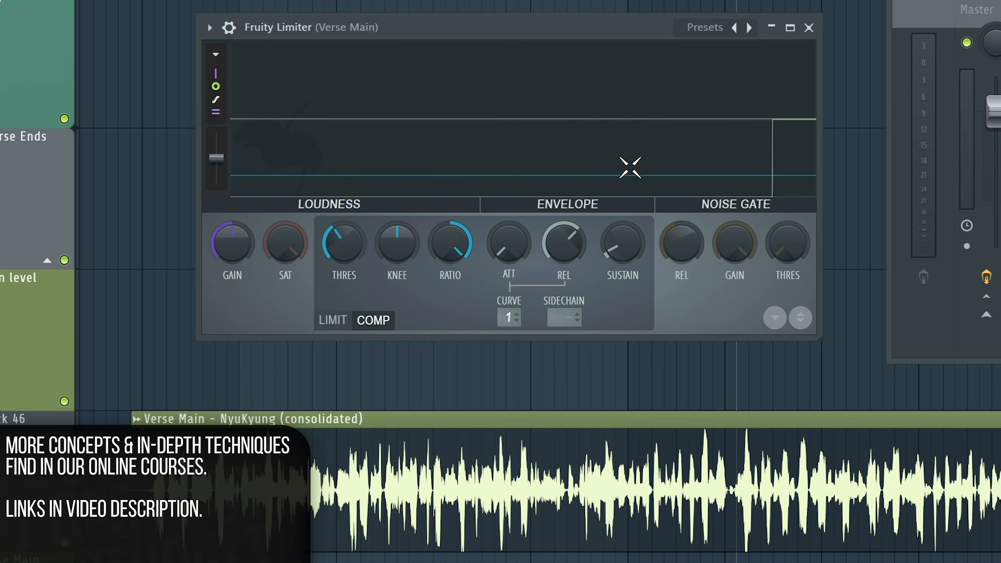
# - Raise the Fruity Limiter's compressor threshold slightly and compare the verse vocal's level by playing it
pyautogui.press('space')
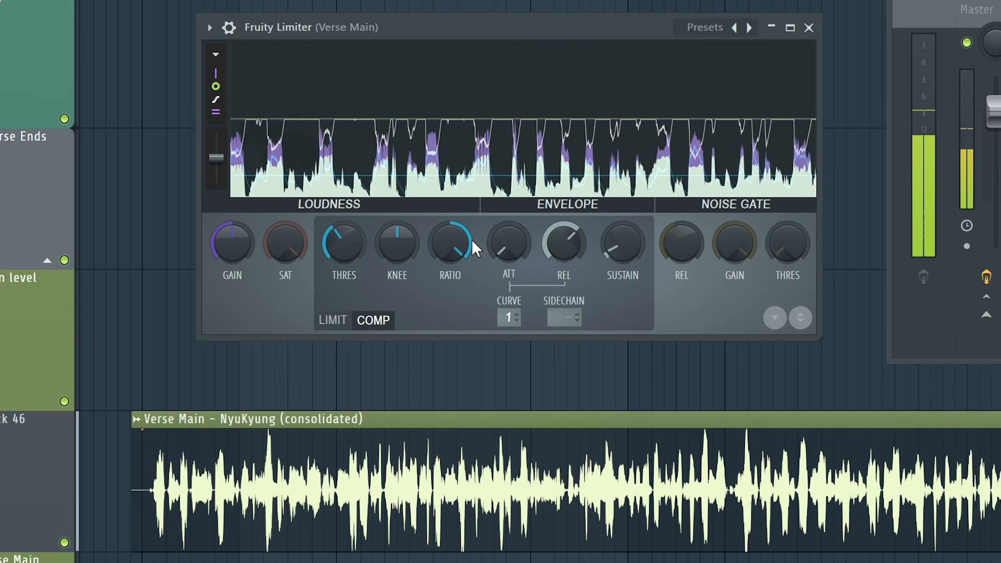
pyautogui.press('space')
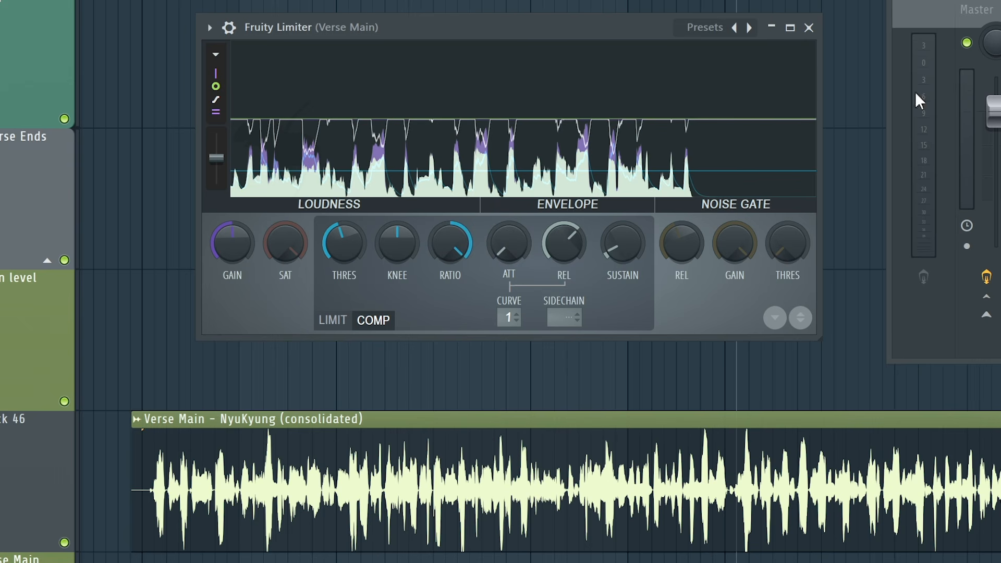
pyautogui.press('space')
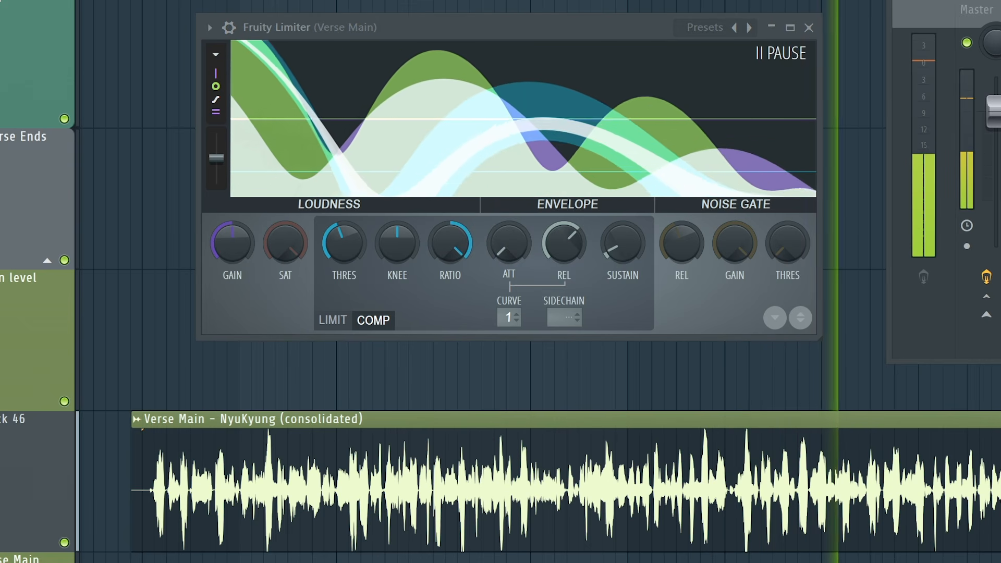
pyautogui.press('space')
pyautogui.press('space')
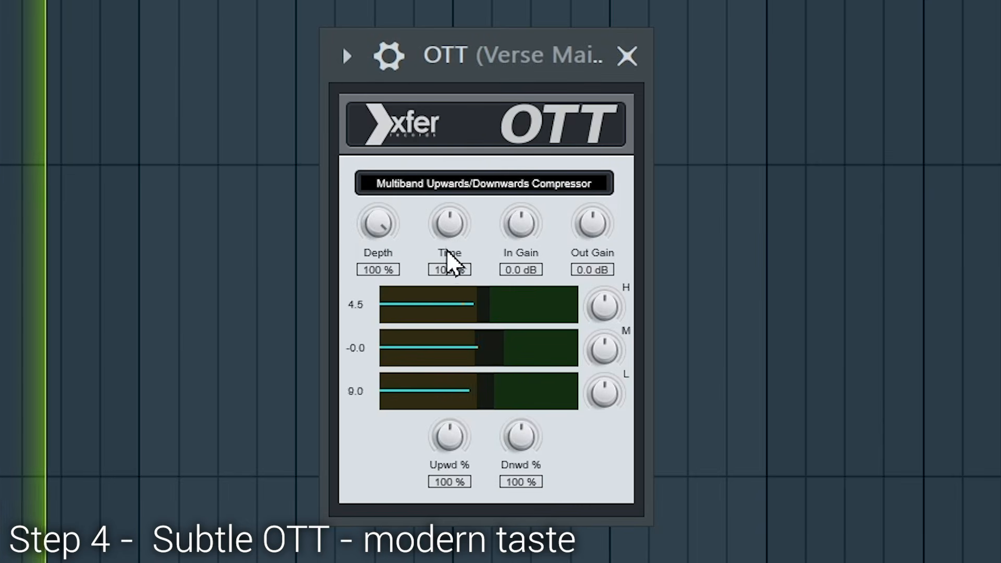
# - Set the OTT depth on the verse vocal to 24 % and play the vocal to check the result
pyautogui.moveTo(380, 252); pyautogui.dragTo(454, 483)
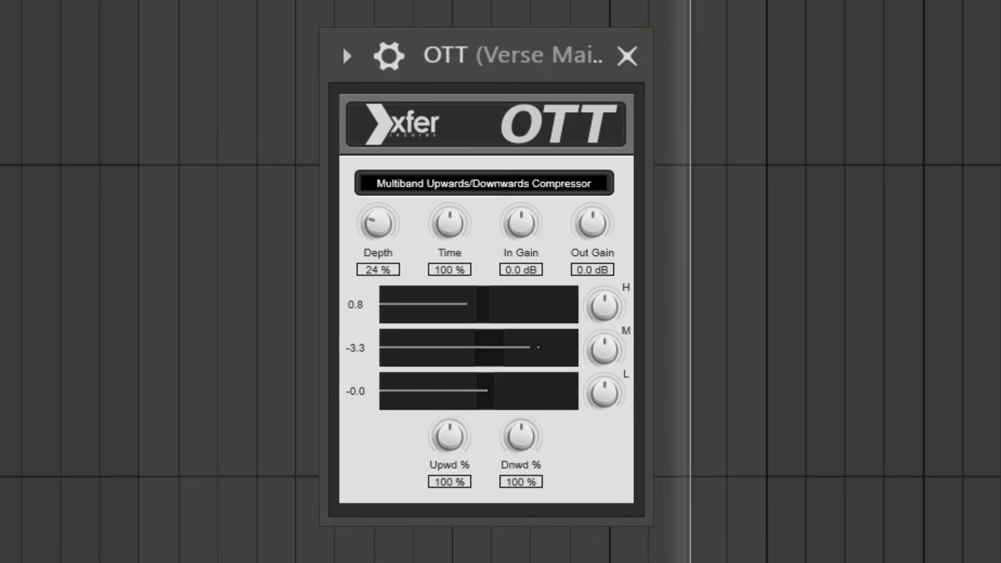
pyautogui.press('space')
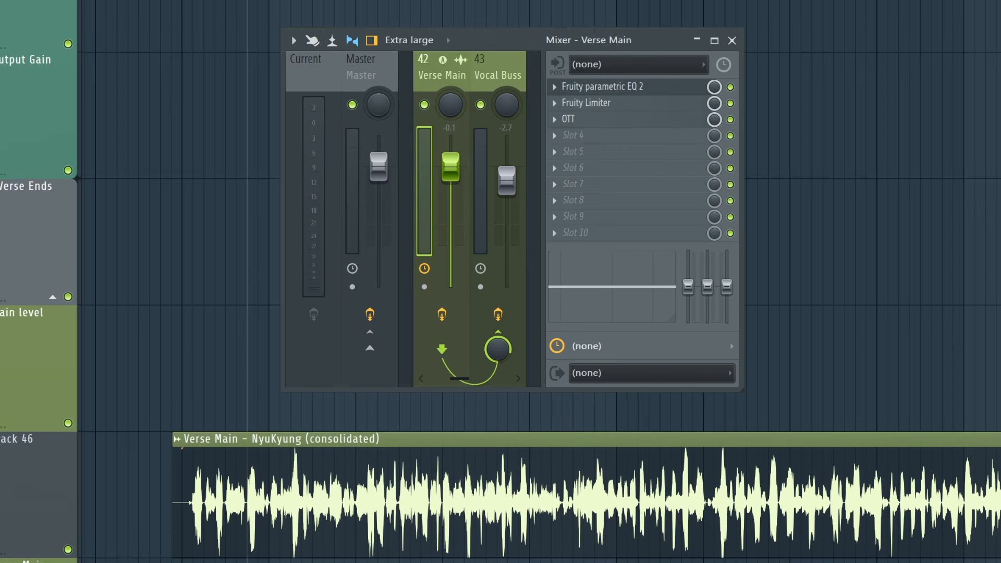
pyautogui.press('space')
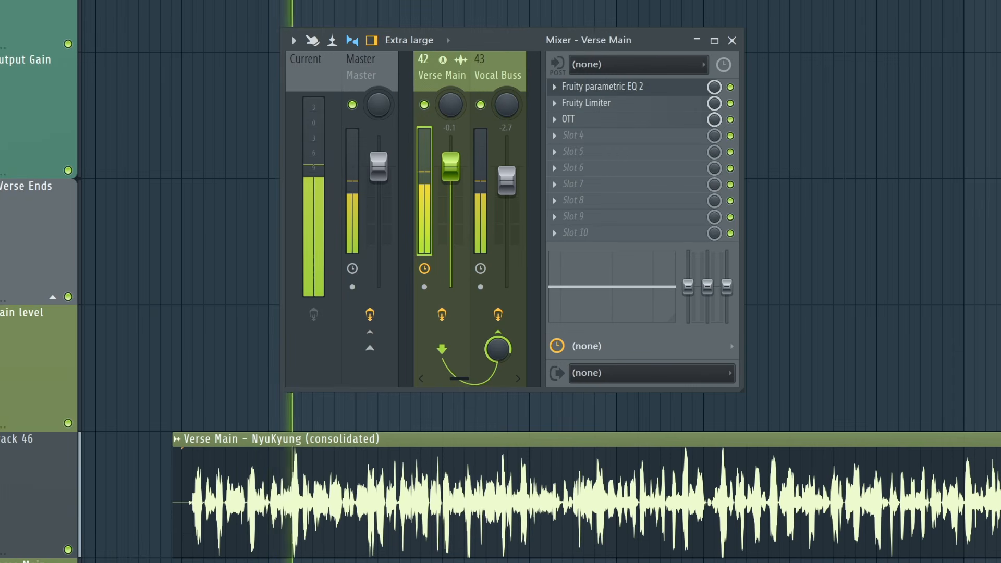
pyautogui.press('space')
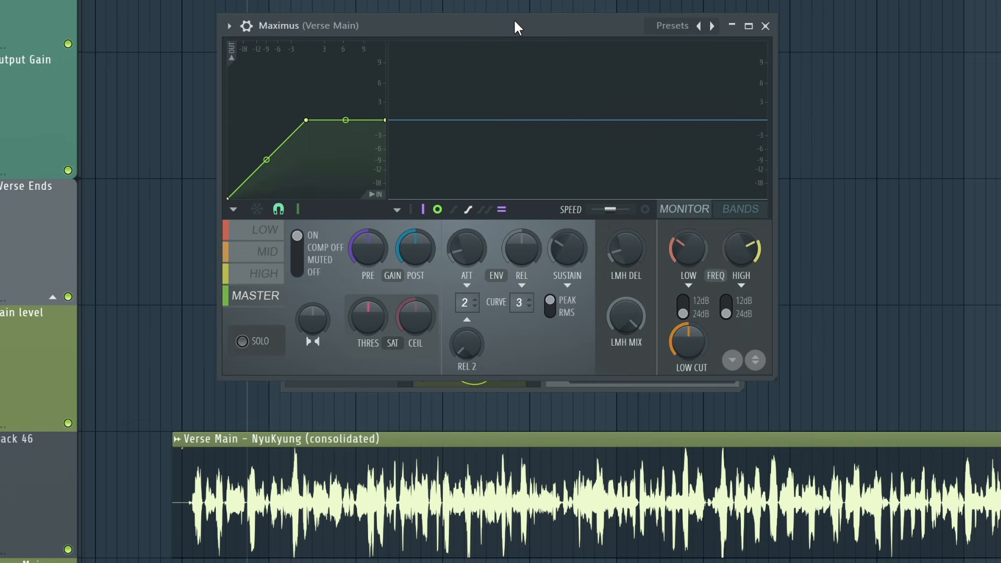
# - Display the frequency bands in Maximus and raise the high band's crossover to just above 5 kHz
pyautogui.moveTo(514, 20); pyautogui.dragTo(523, 35)
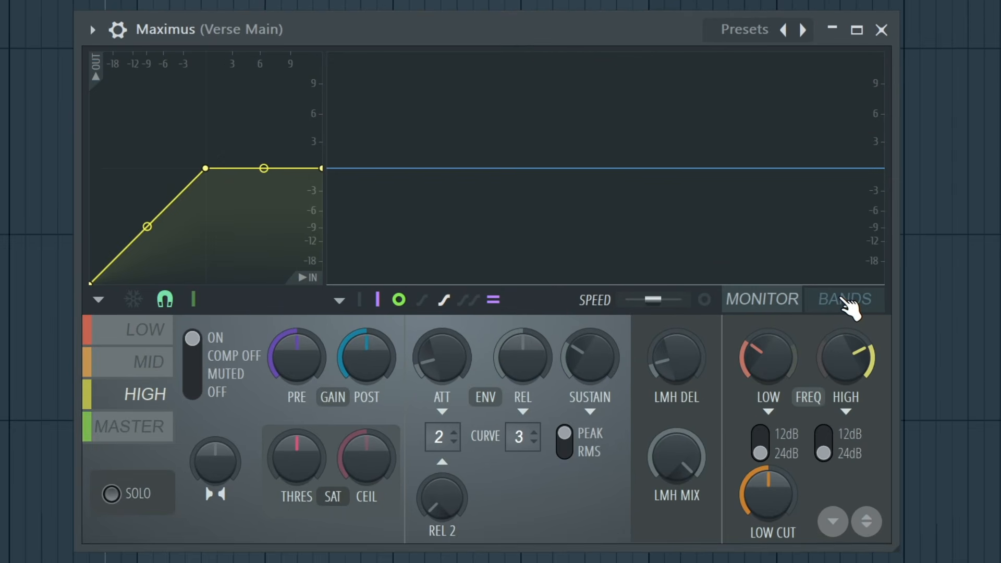
pyautogui.click(845, 301)
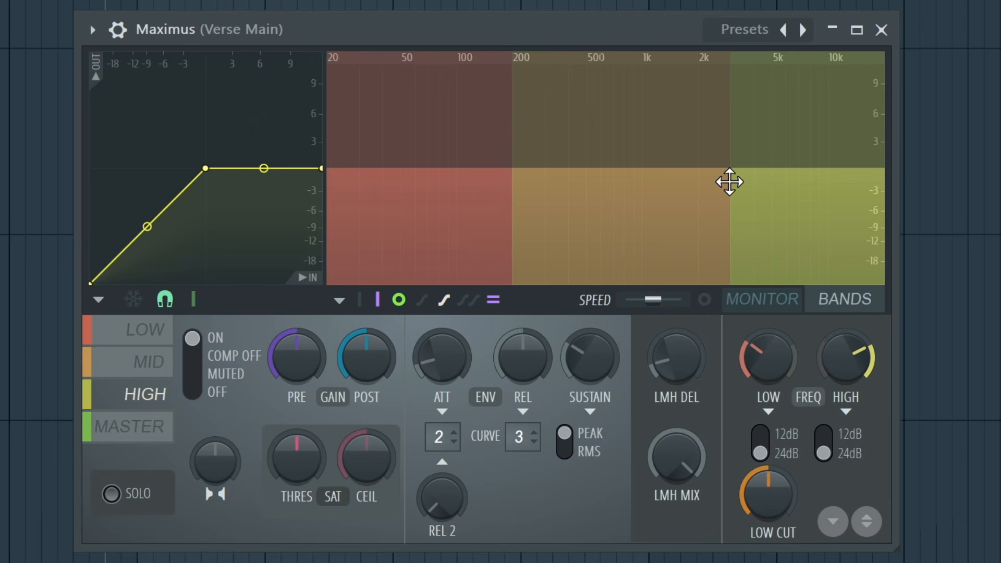
pyautogui.moveTo(845, 357); pyautogui.dragTo(845, 348)
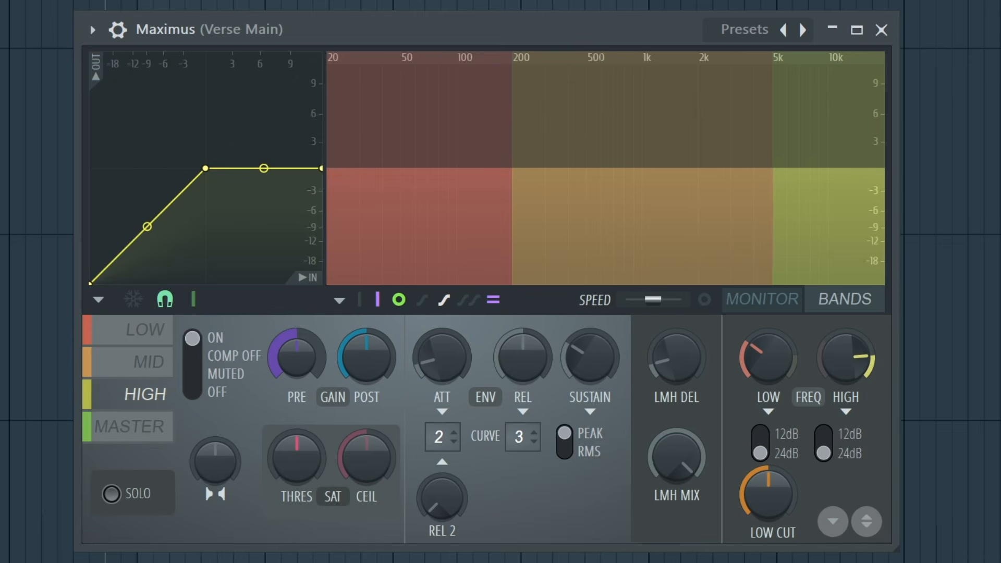
pyautogui.moveTo(773, 190); pyautogui.dragTo(790, 191)
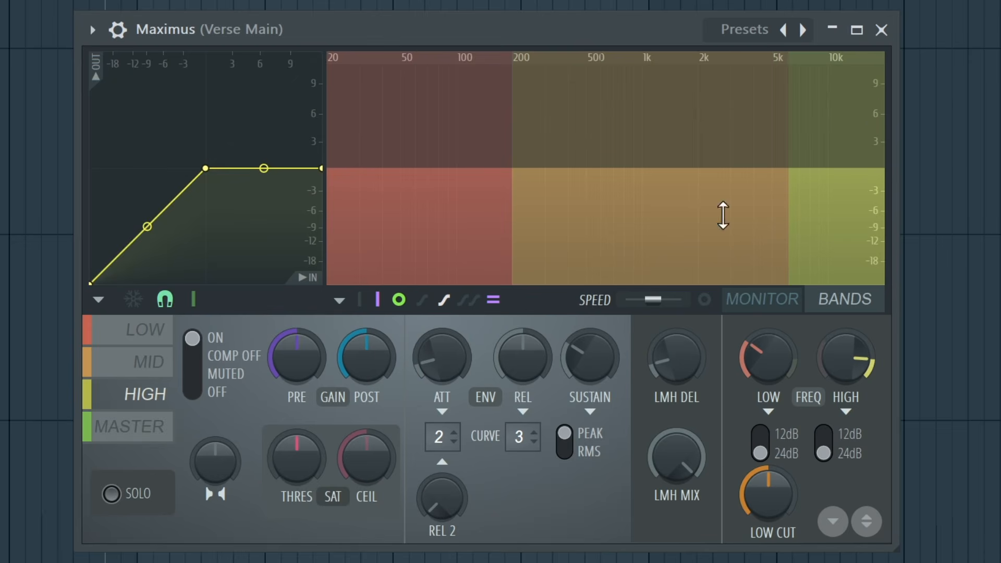
# - Compress the Maximus high band heavily with a very low threshold point and the curve's end lowered to about -12 dB
pyautogui.moveTo(207, 168); pyautogui.dragTo(102, 274)
pyautogui.moveTo(322, 177); pyautogui.dragTo(329, 243)
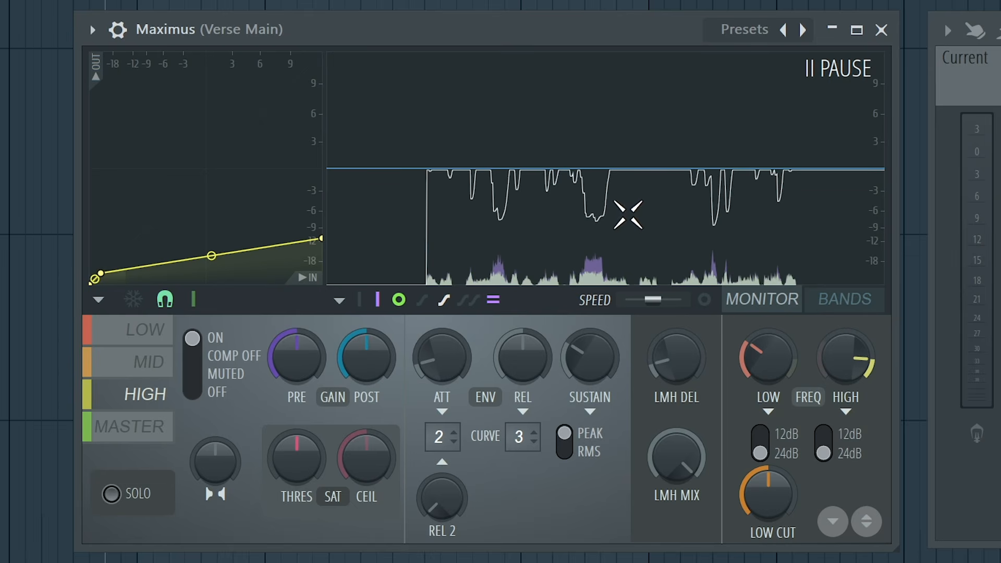
pyautogui.moveTo(109, 270)
pyautogui.mouseDown()
pyautogui.moveTo(117, 263)
pyautogui.moveTo(100, 268)
pyautogui.moveTo(126, 266)
pyautogui.mouseUp()
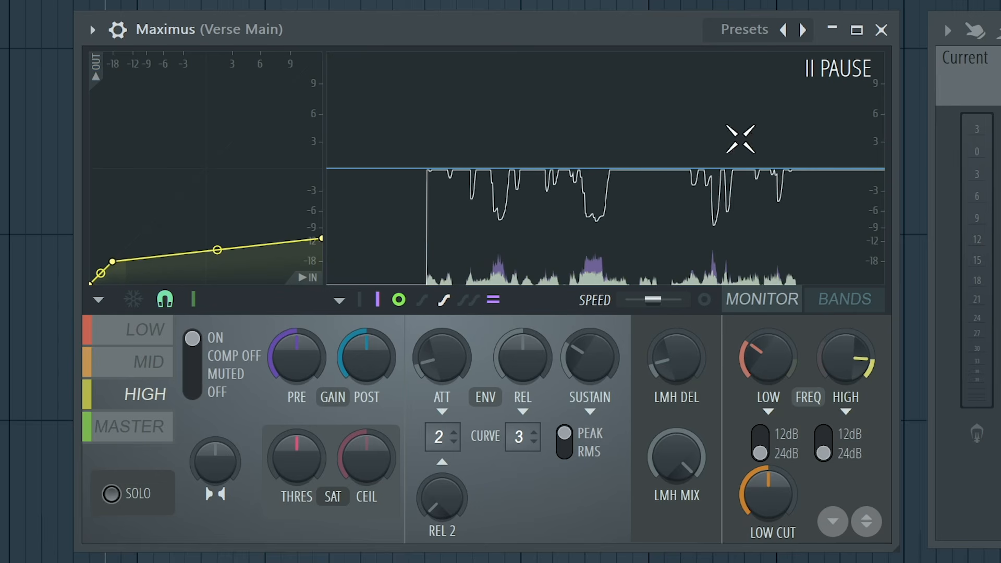
pyautogui.moveTo(112, 262); pyautogui.dragTo(101, 273)
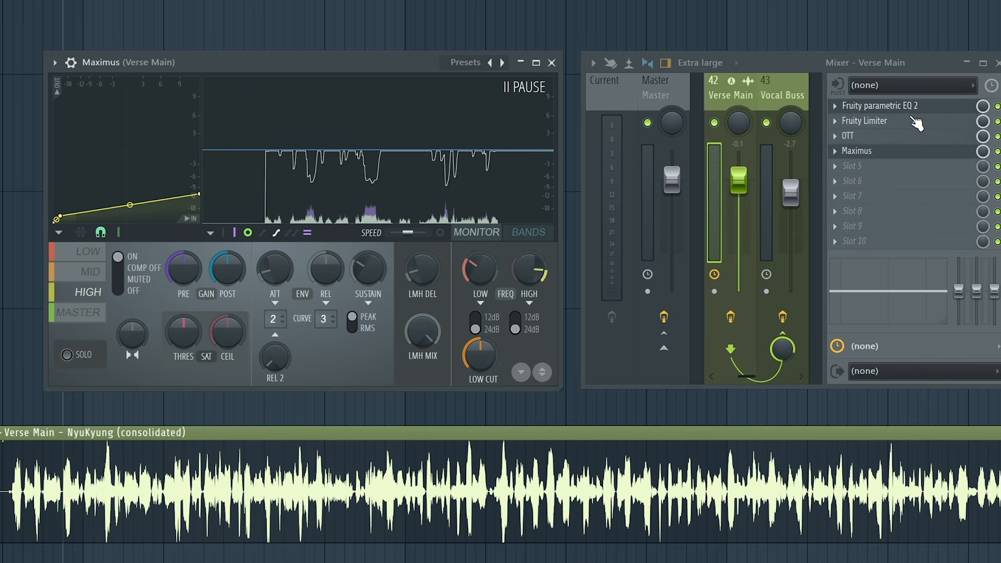
# - Cut band 6 of the verse vocal's parametric EQ by about 3 dB at 5132 Hz with 4% bandwidth, check it by playback and close the EQ
pyautogui.click(889, 108)
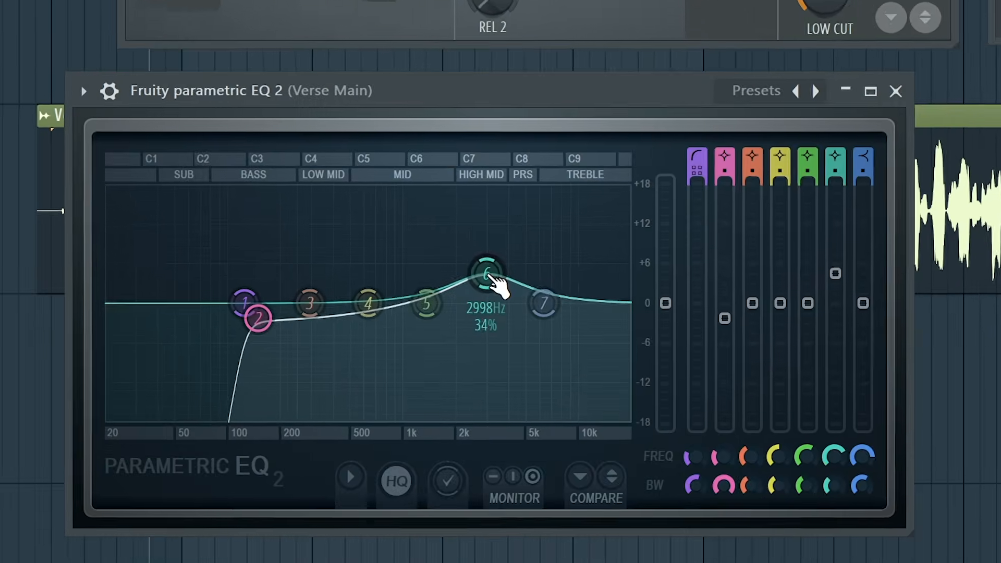
pyautogui.moveTo(488, 274); pyautogui.dragTo(547, 301)
pyautogui.press('space')
pyautogui.scroll(1, 556, 217)
pyautogui.press('space')
pyautogui.scroll(1, 545, 304)
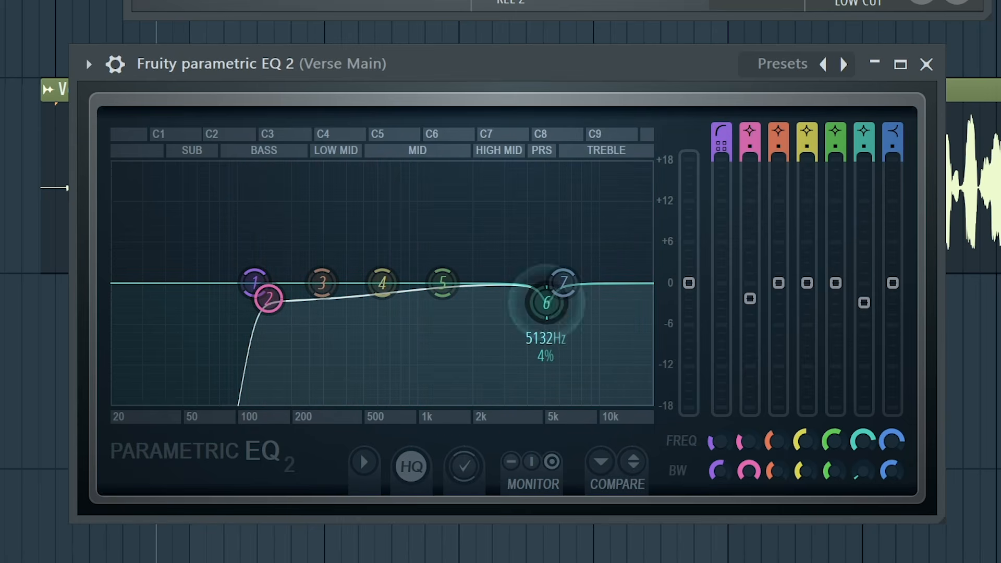
pyautogui.press('space')
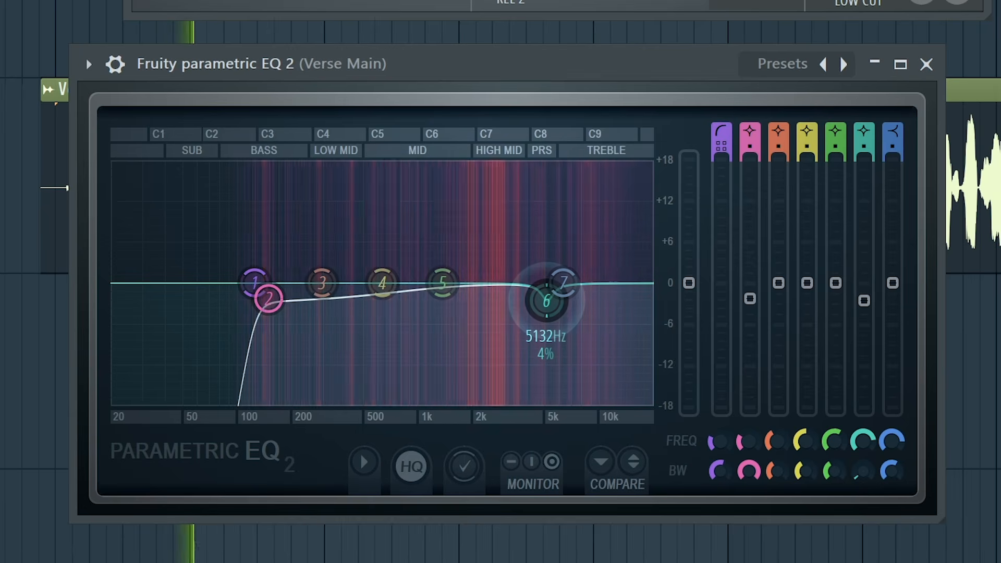
pyautogui.press('space')
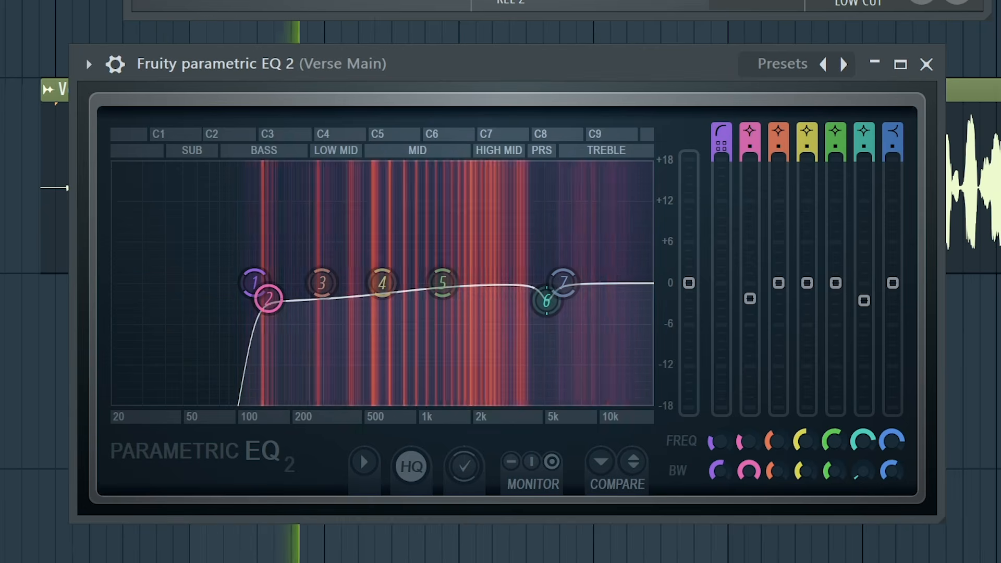
pyautogui.click(929, 65)
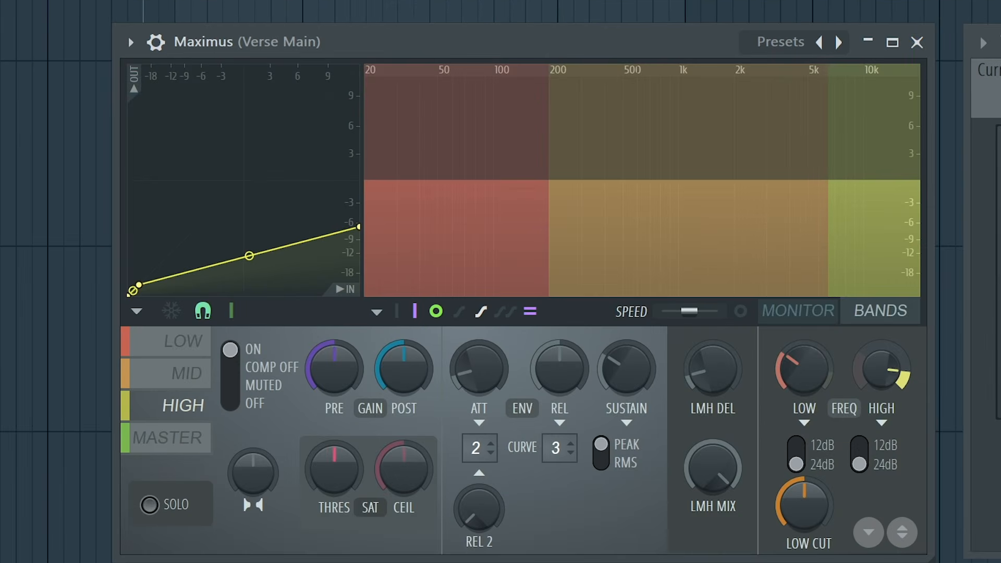
# - Solo the Maximus high band during playback to check its compression, and turn the solo off again
pyautogui.press('space')
pyautogui.click(172, 504)
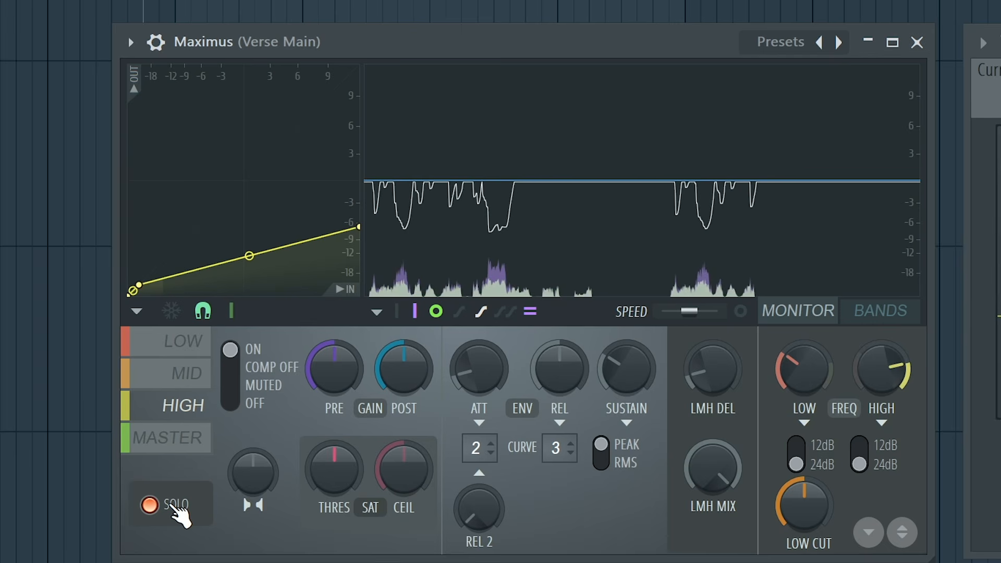
pyautogui.click(172, 505)
pyautogui.click(780, 44)
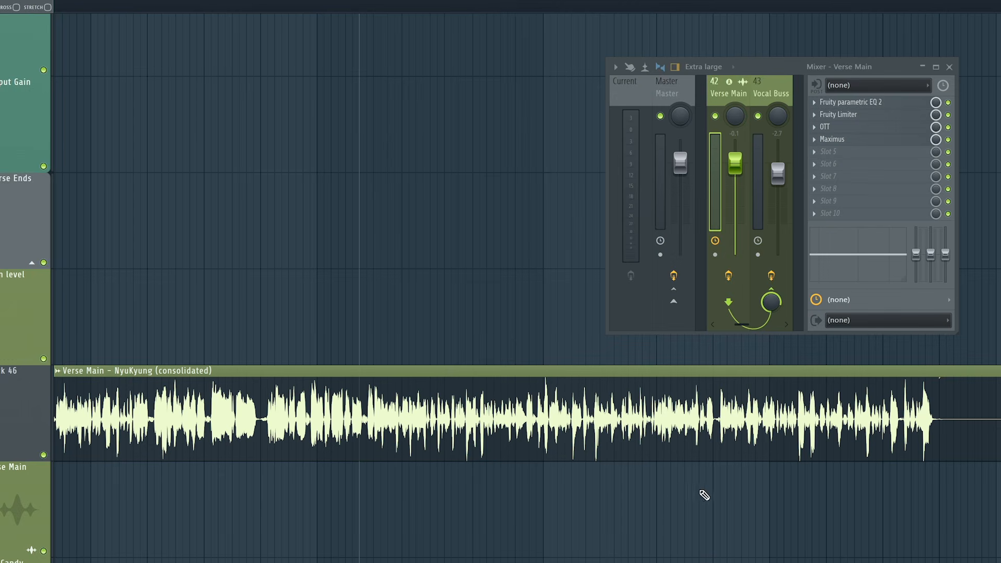
# - Add Fruity Reeverb 2 to slot 5 of the Verse Main track and compare the vocal without and with reverb by playback
pyautogui.press('space')
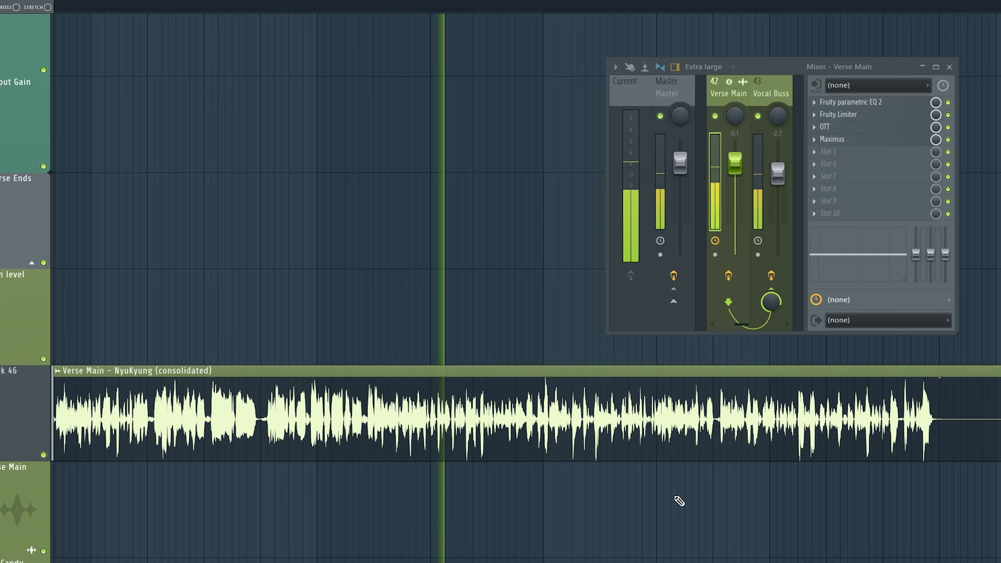
pyautogui.press('space')
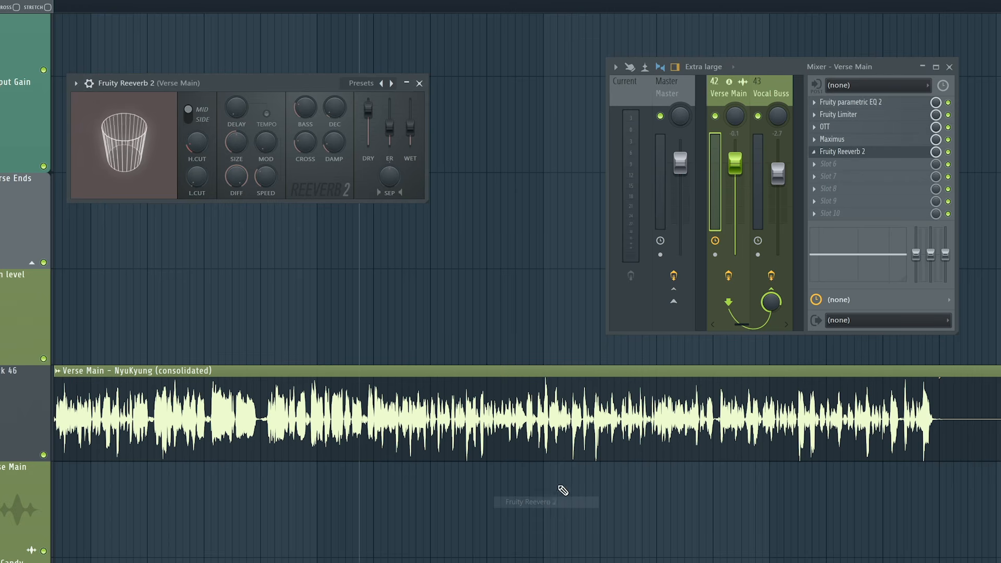
pyautogui.moveTo(284, 81); pyautogui.dragTo(432, 120)
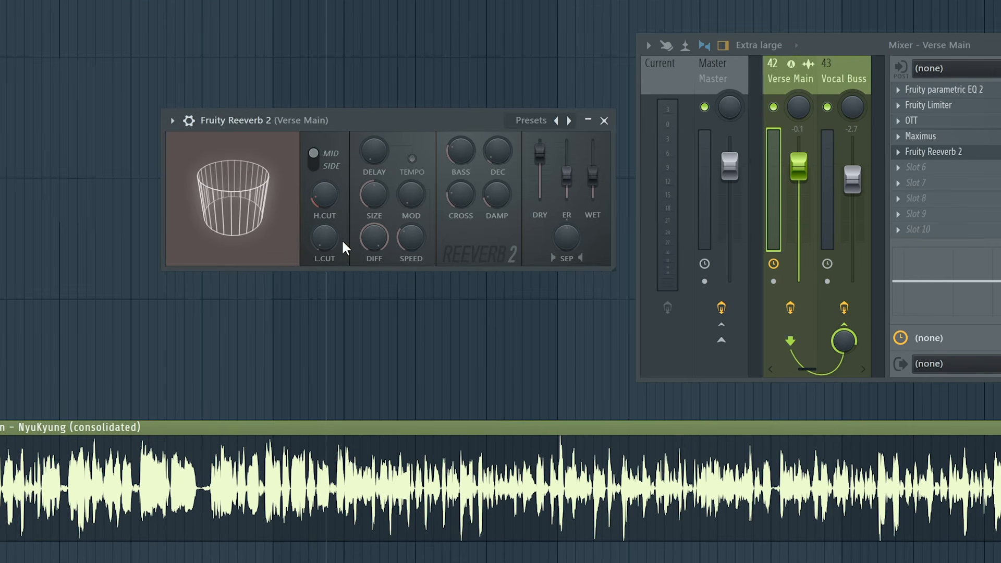
pyautogui.press('space')
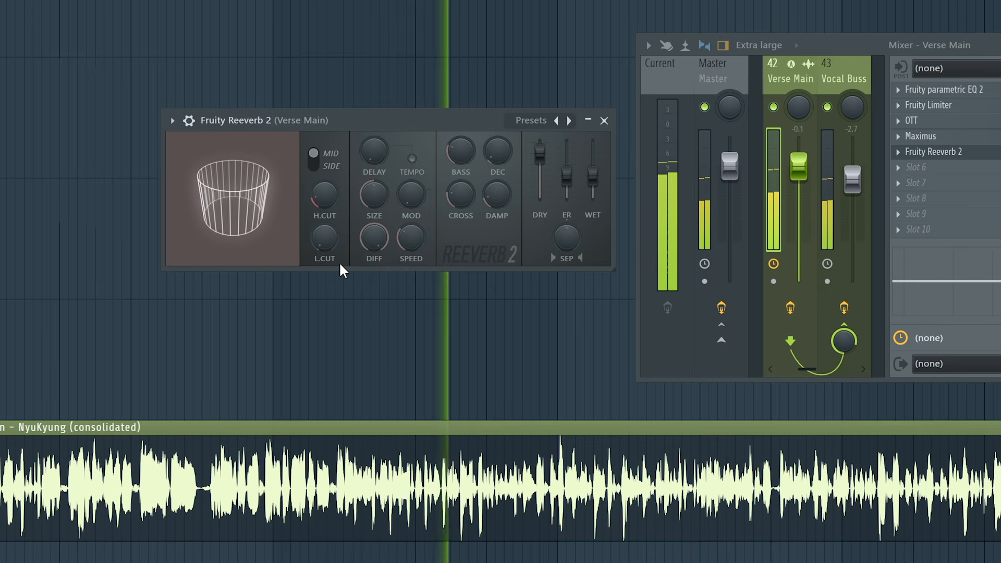
pyautogui.press('space')
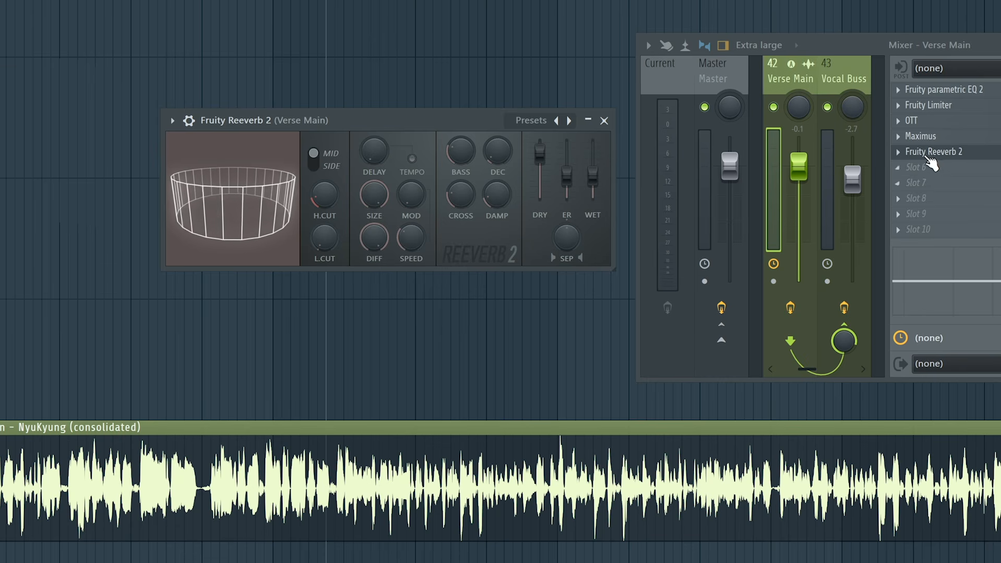
# - Insert a Fruity peak controller ahead of the reverb on the Verse Main track and move the reverb window clear of it
pyautogui.scroll(-1, 928, 159)
pyautogui.click(588, 481)
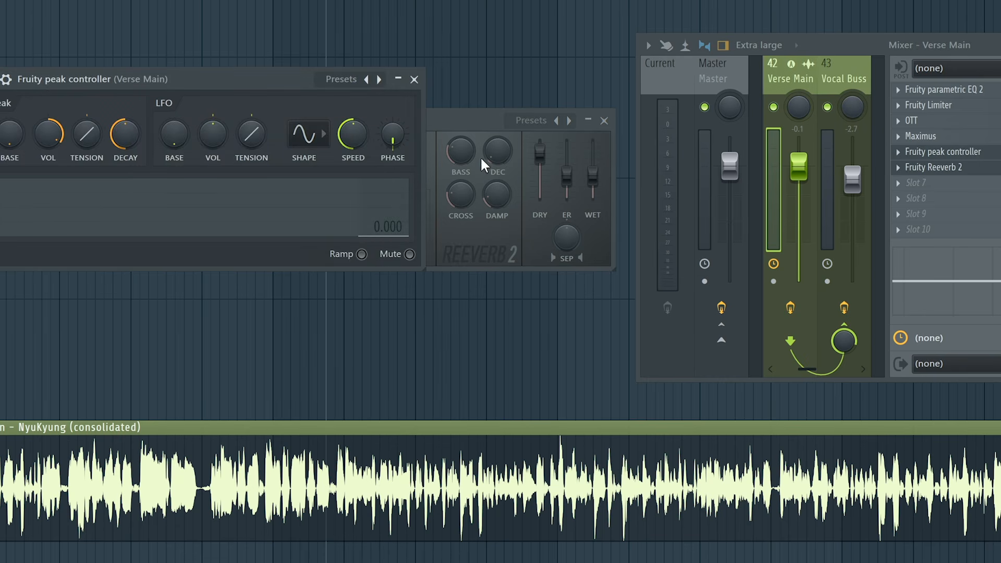
pyautogui.moveTo(462, 123); pyautogui.dragTo(459, 240)
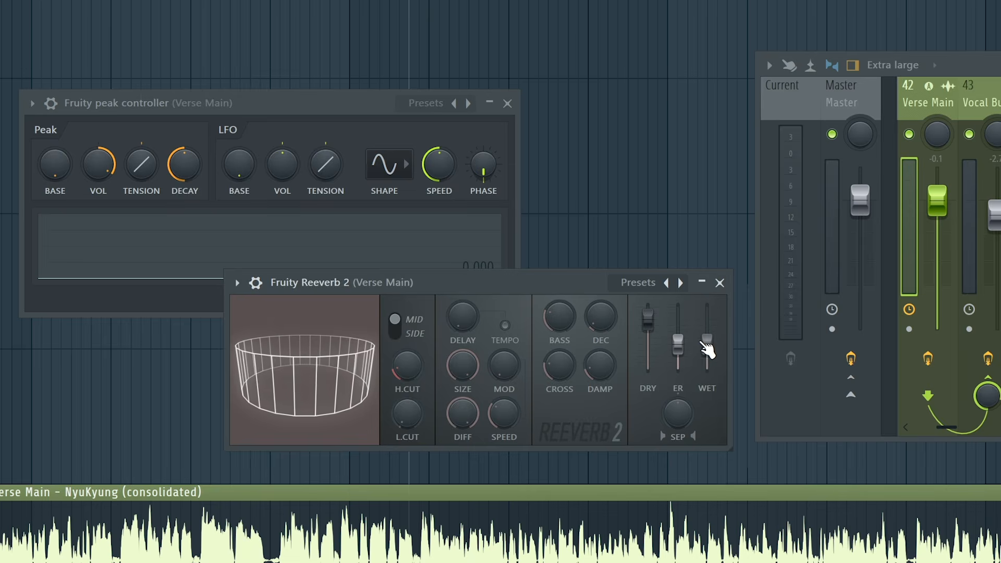
# - Link the Fruity Reeverb 2 wet level to the Verse Main peak controller's Peak output with the Inverted mapping formula
pyautogui.rightClick(590, 292)
pyautogui.click(761, 479)
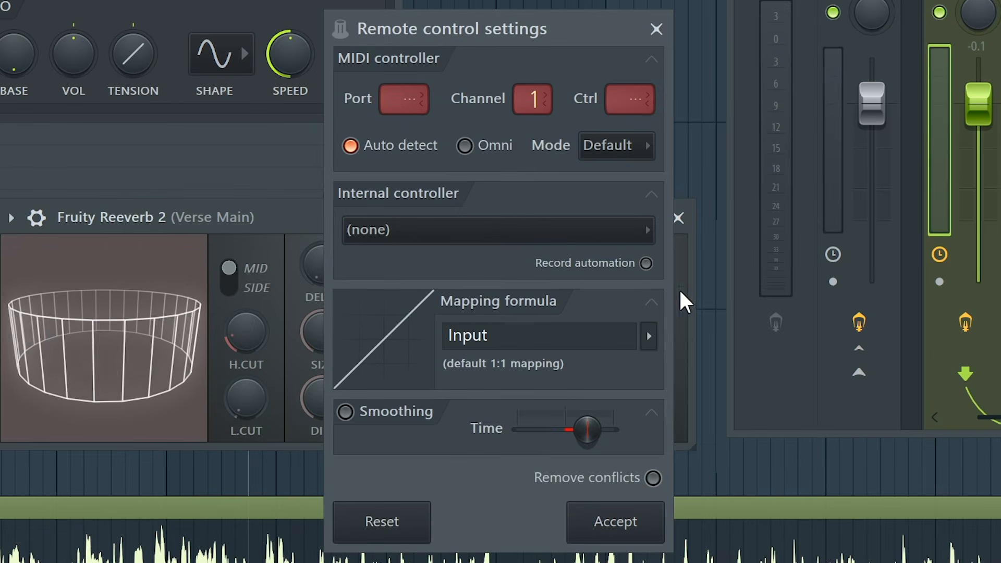
pyautogui.click(623, 229)
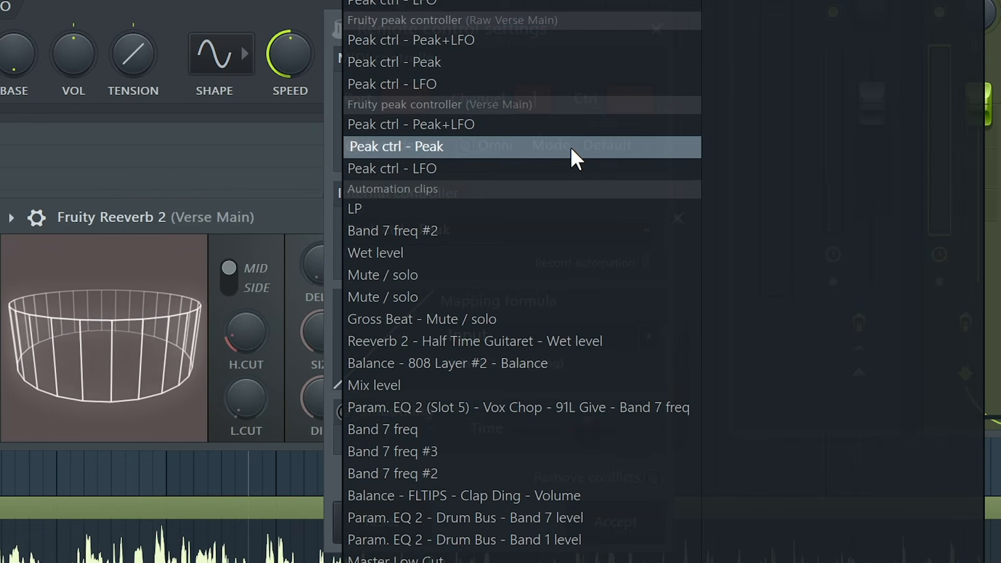
pyautogui.click(572, 149)
pyautogui.click(649, 337)
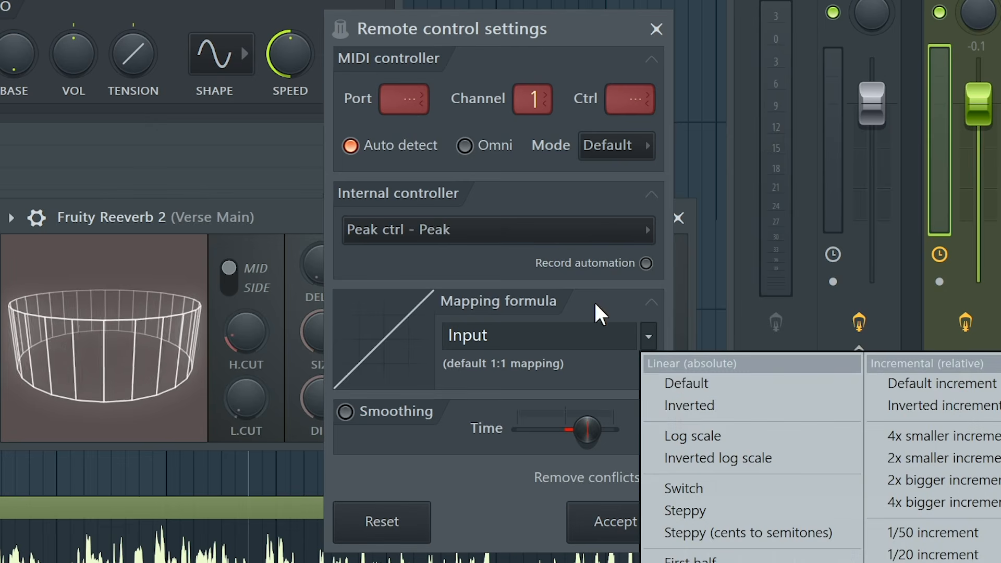
pyautogui.click(719, 412)
pyautogui.click(615, 522)
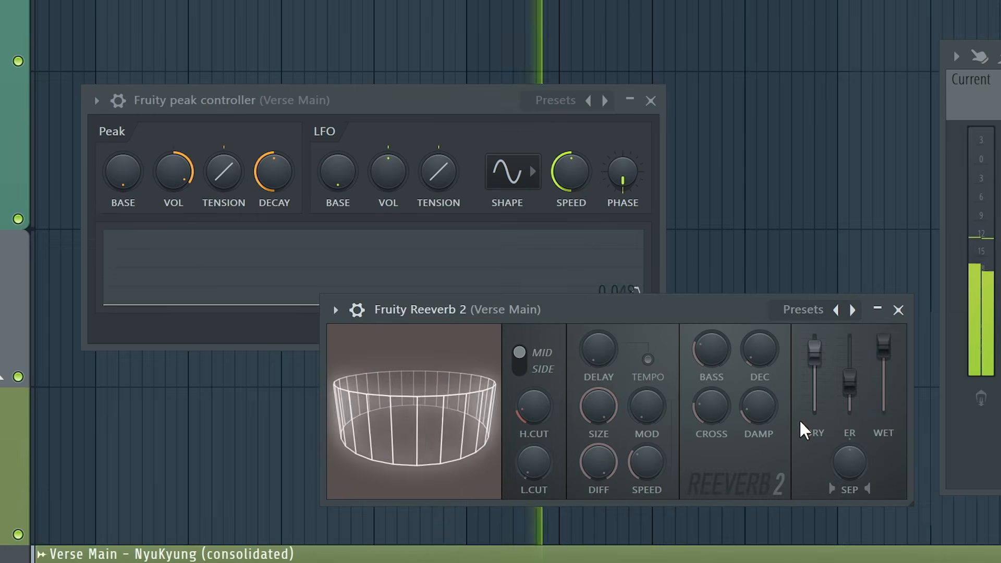
# - Raise the Peak base past the middle and the Peak tension above centre in the peak controller during playback
pyautogui.moveTo(123, 172); pyautogui.dragTo(95, 95)
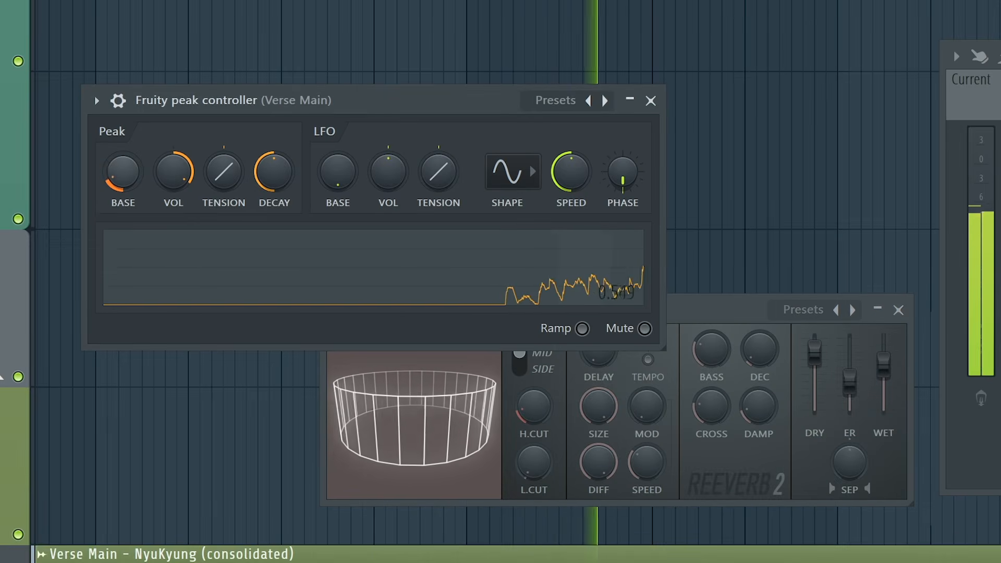
pyautogui.moveTo(123, 172); pyautogui.dragTo(123, 162)
pyautogui.click(178, 180)
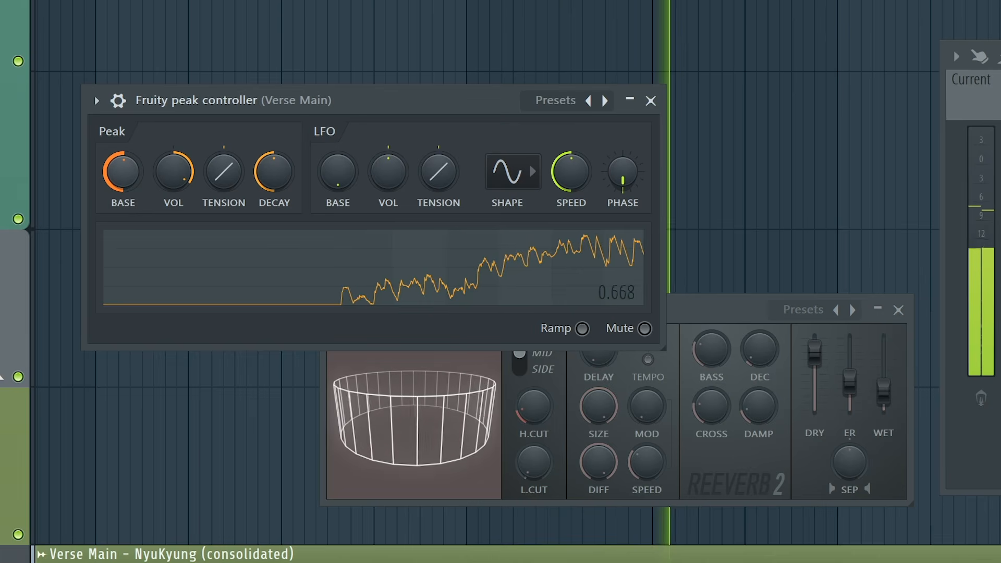
pyautogui.moveTo(230, 178); pyautogui.dragTo(229, 161)
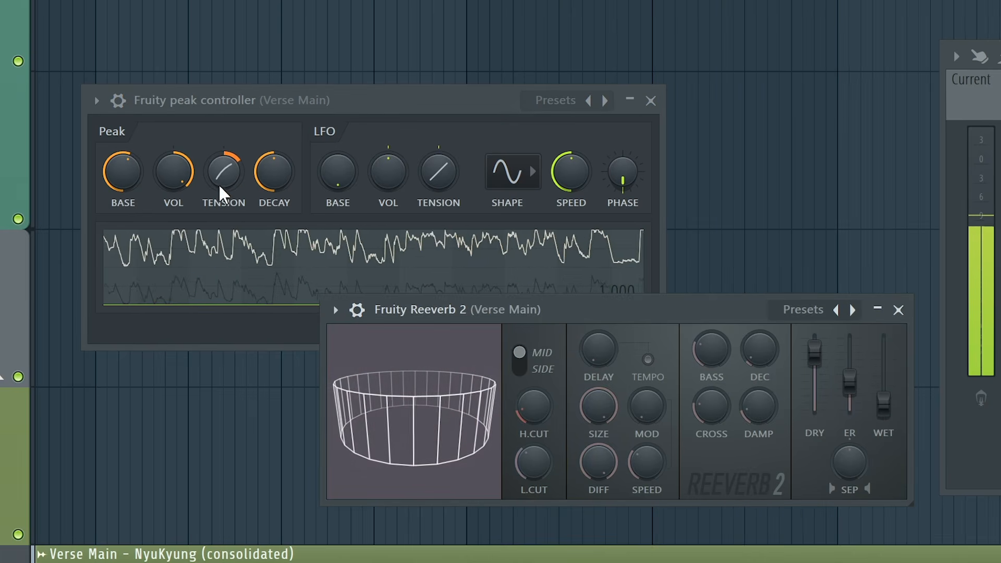
# - Fine-tune the Peak base to just below the middle while listening to the ducked reverb, and stop playback
pyautogui.moveTo(175, 173); pyautogui.dragTo(121, 182)
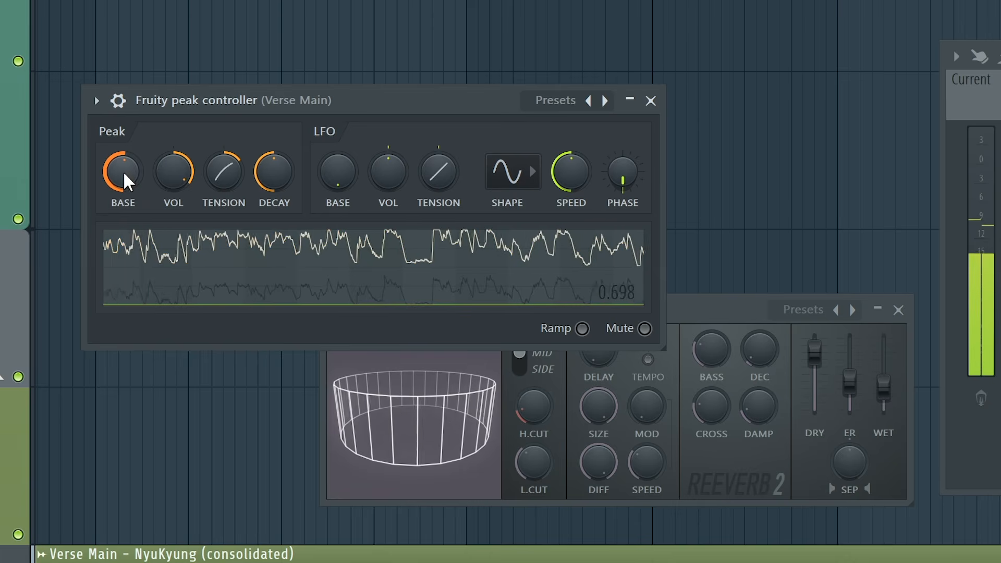
pyautogui.click(178, 179)
pyautogui.click(226, 176)
pyautogui.moveTo(239, 167); pyautogui.dragTo(240, 171)
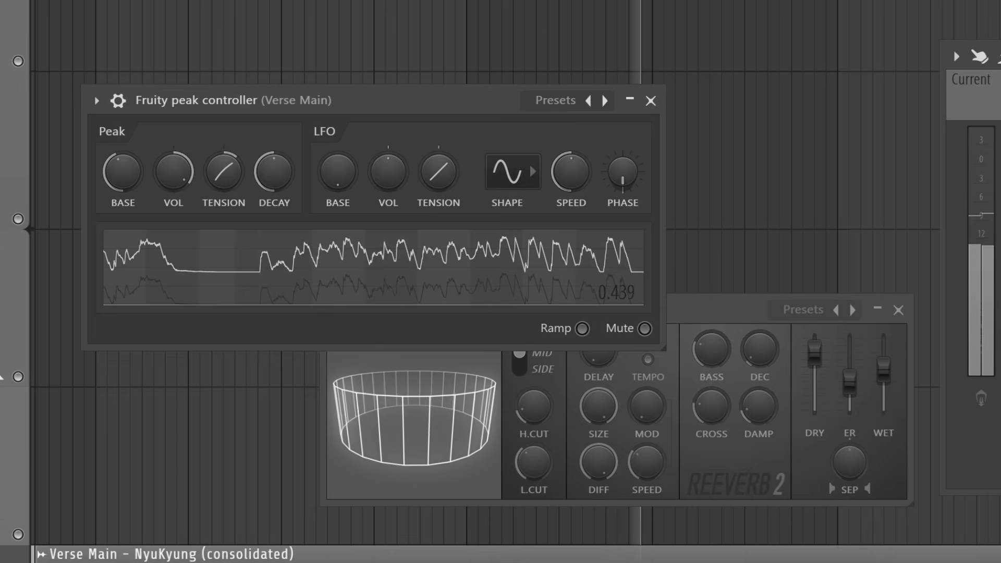
pyautogui.press('space')
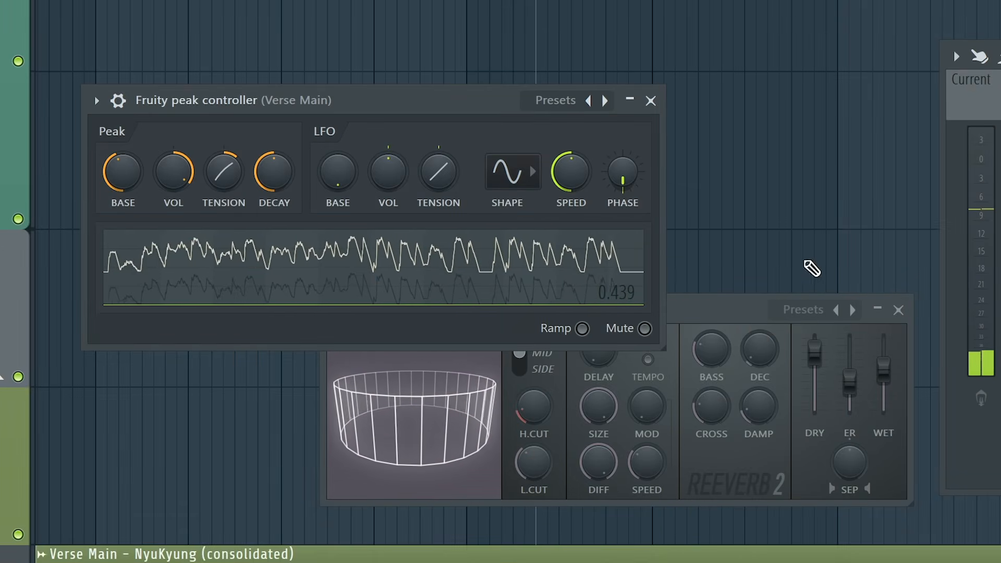
# - Replace the Verse Main track's peak controller and Fruity Reeverb 2 with the FLT - Sidechained Reverb.fst preset, placed in slot 5
pyautogui.click(685, 302)
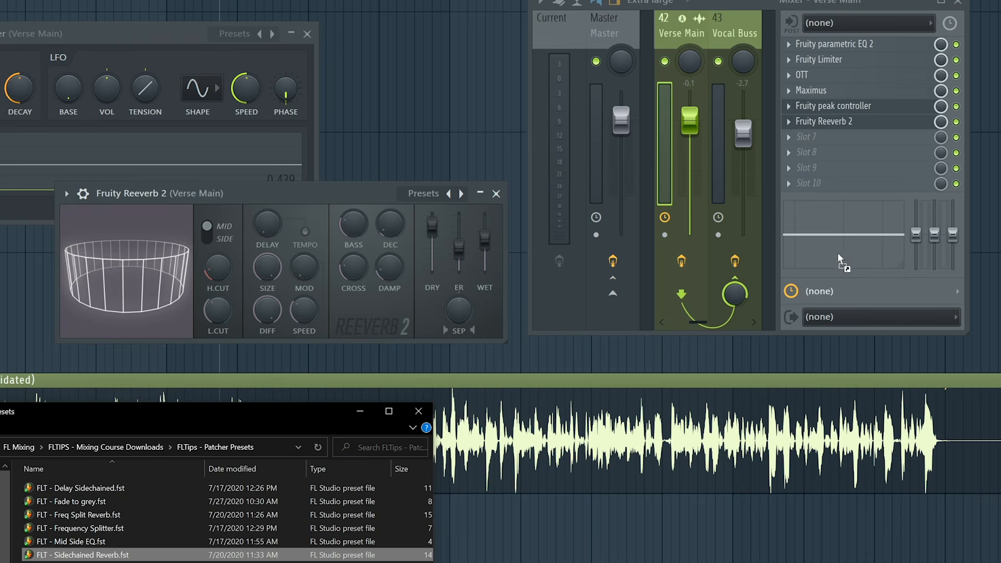
pyautogui.moveTo(841, 261); pyautogui.dragTo(801, 136)
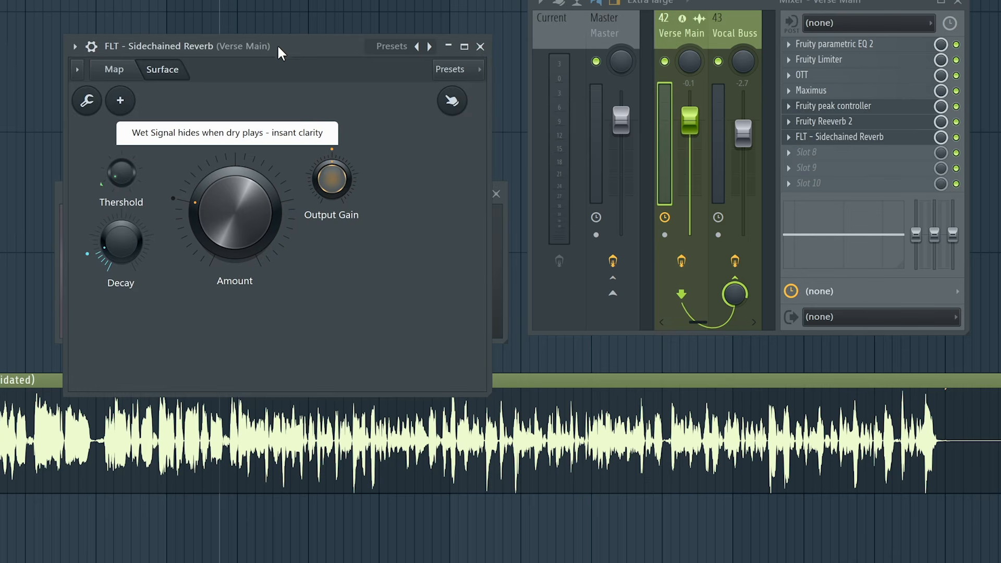
pyautogui.click(789, 121)
pyautogui.click(806, 153)
pyautogui.click(788, 106)
pyautogui.click(803, 137)
pyautogui.scroll(2, 807, 138)
pyautogui.moveTo(231, 47); pyautogui.dragTo(227, 21)
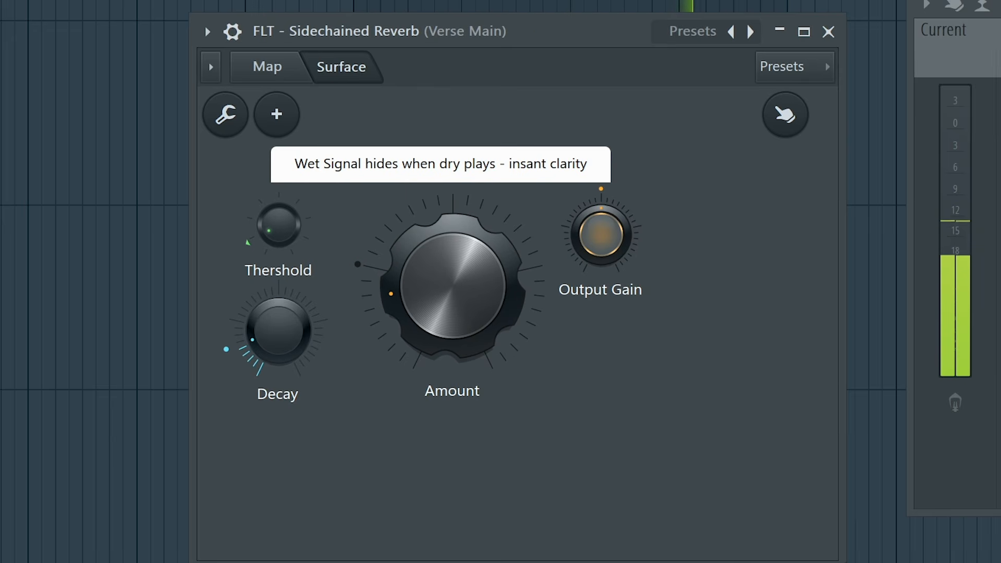
# - Raise the sidechained reverb's Amount slightly during playback, stop playback and close the plugin window
pyautogui.moveTo(479, 297)
pyautogui.mouseDown()
pyautogui.moveTo(478, 318)
pyautogui.moveTo(478, 291)
pyautogui.mouseUp()
pyautogui.press('space')
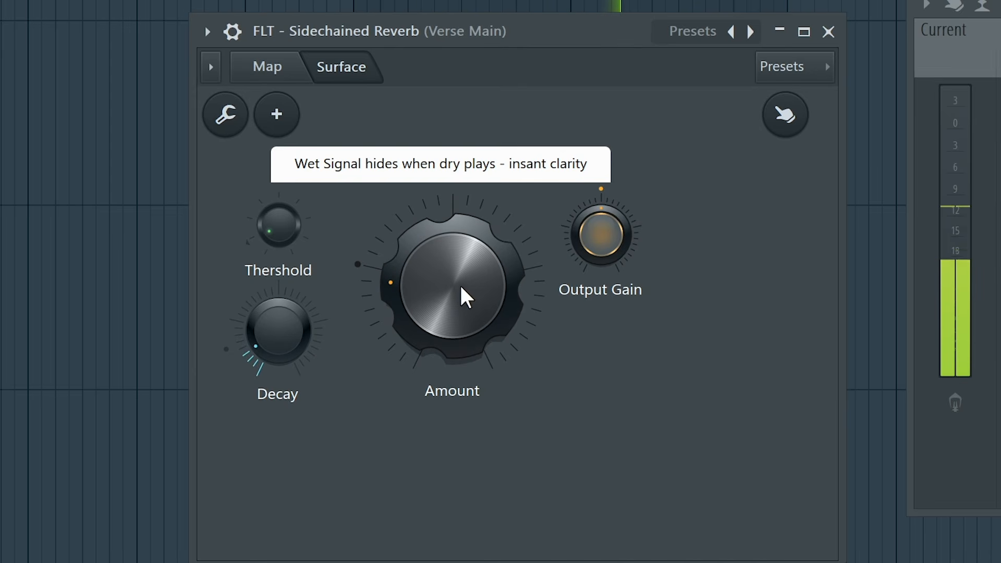
pyautogui.press('space')
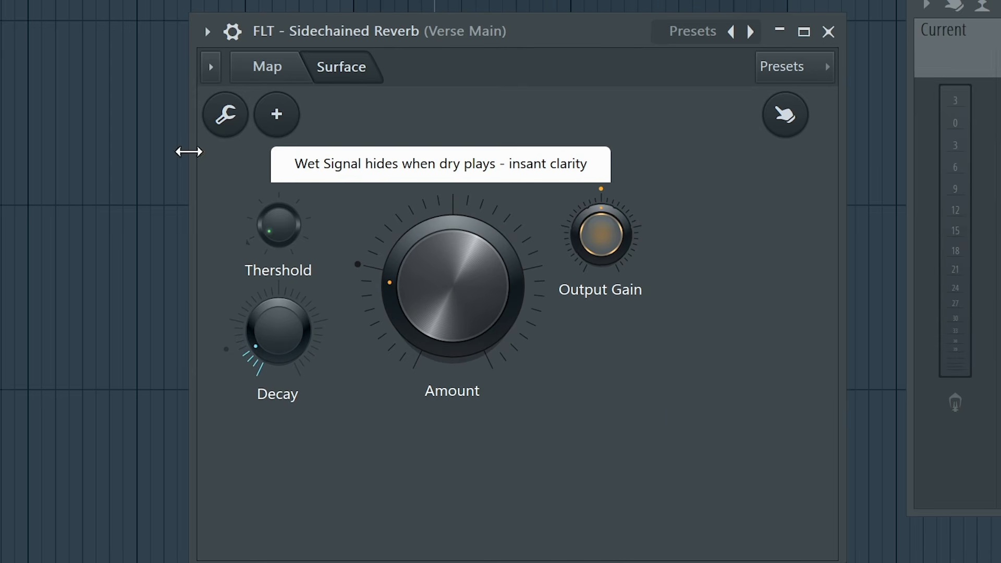
pyautogui.click(829, 32)
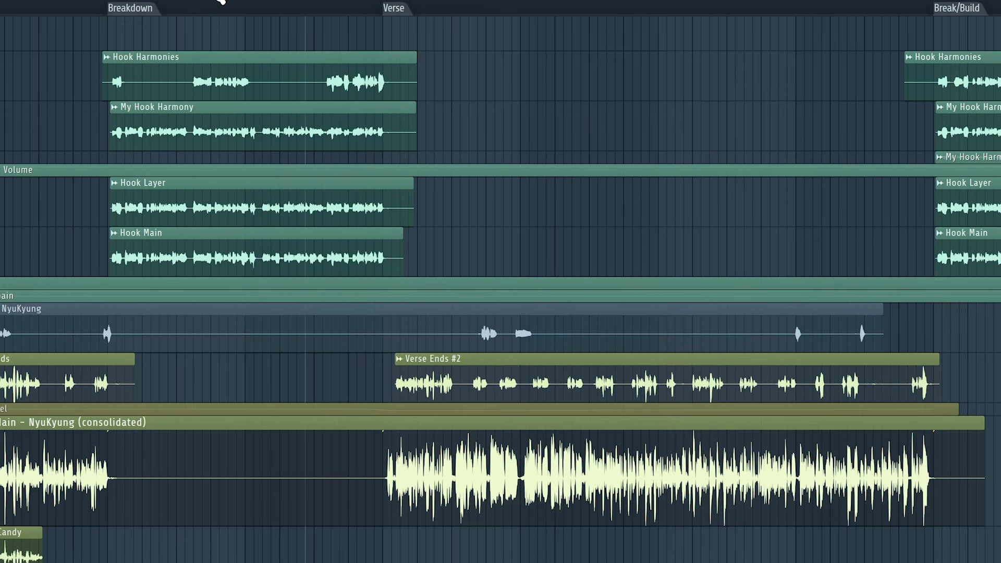
# - Play back the second verse vocal in the arrangement and look down through the playlist tracks
pyautogui.press('space')
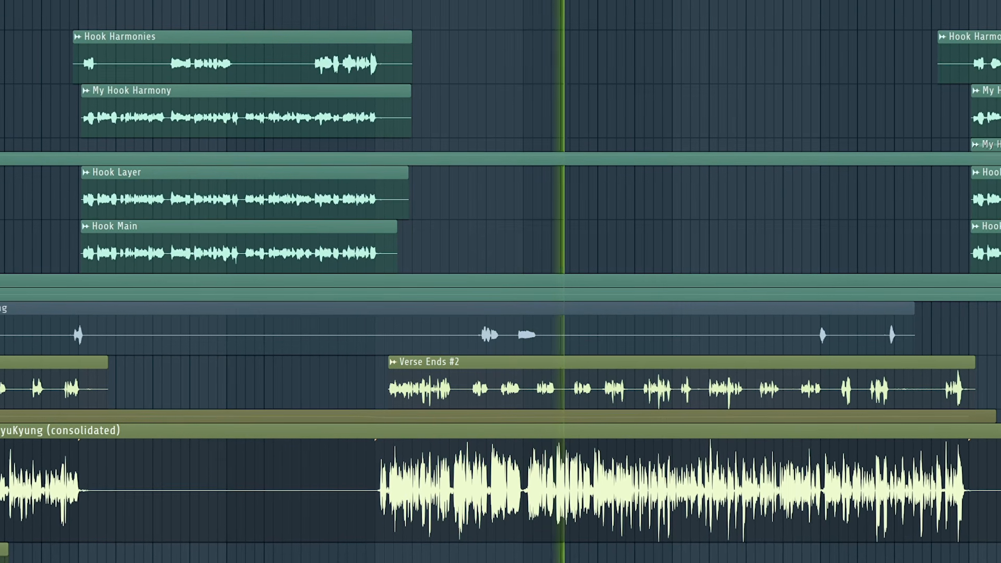
pyautogui.press('space')
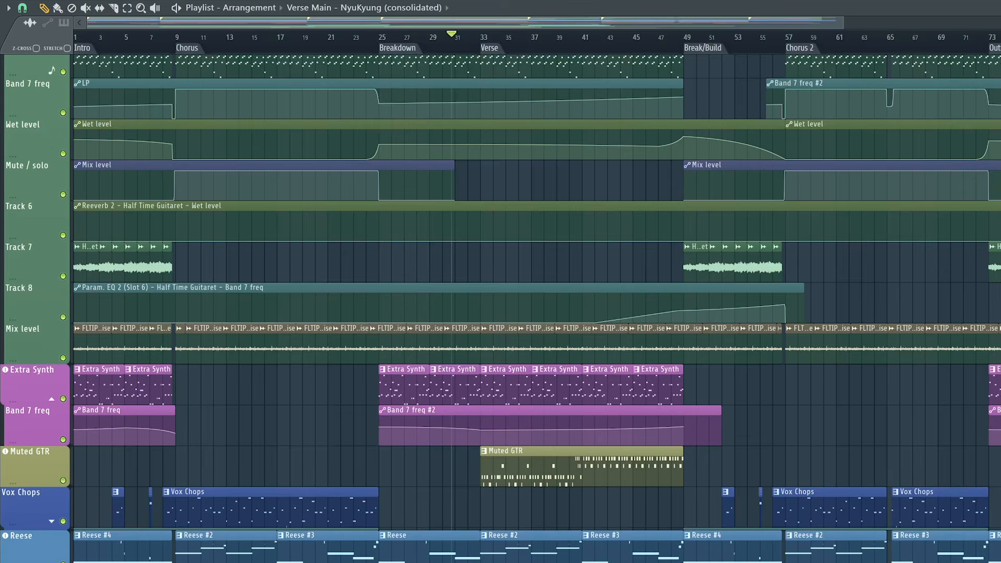
pyautogui.scroll(-20, 537, 307)
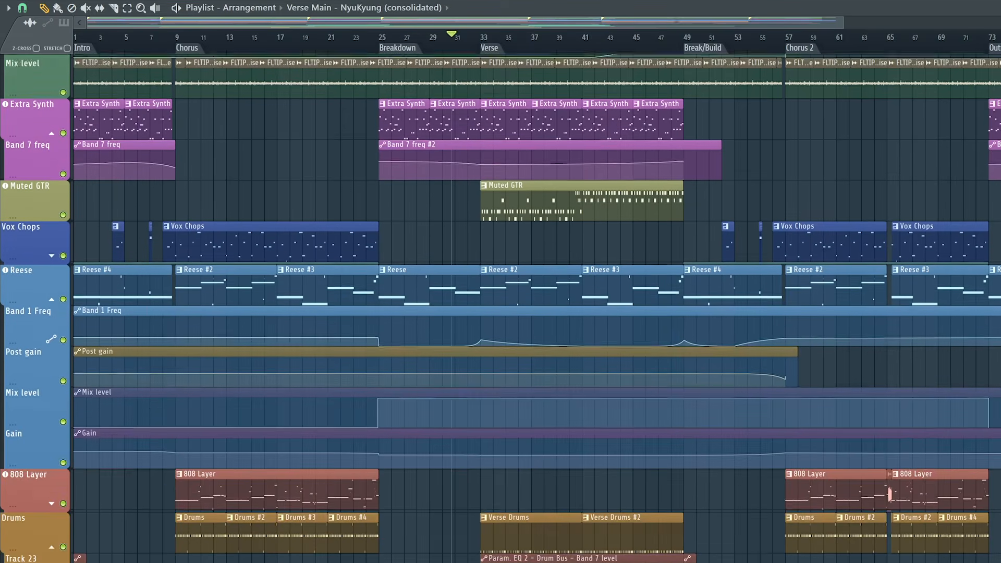
pyautogui.scroll(-12, 744, 123)
pyautogui.scroll(1, 744, 123)
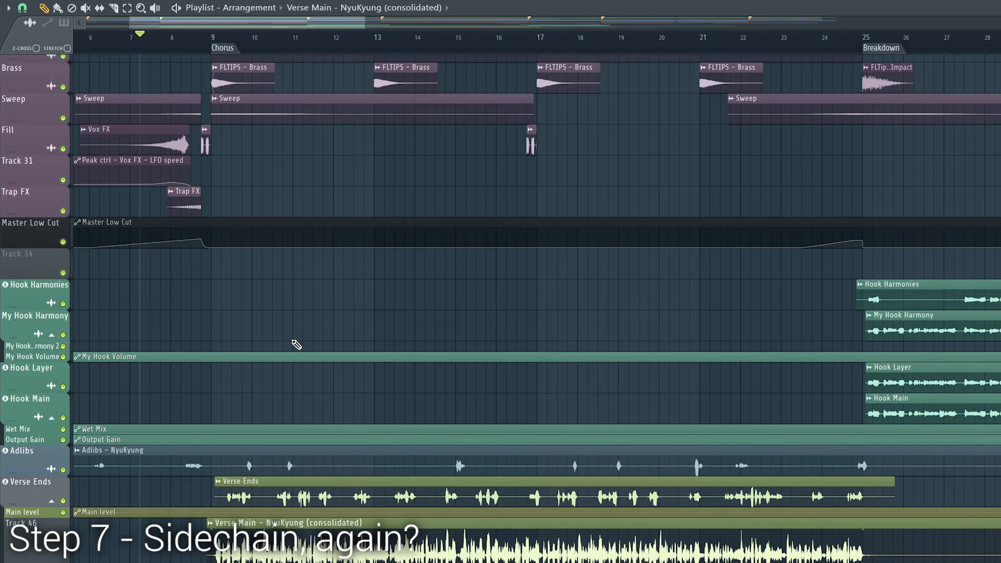
# - Play the arrangement from bar 7 into the first chorus while looking over the drum, effect and vocal tracks
pyautogui.scroll(-1, 305, 361)
pyautogui.press('space')
pyautogui.scroll(4, 296, 345)
pyautogui.scroll(8, 296, 344)
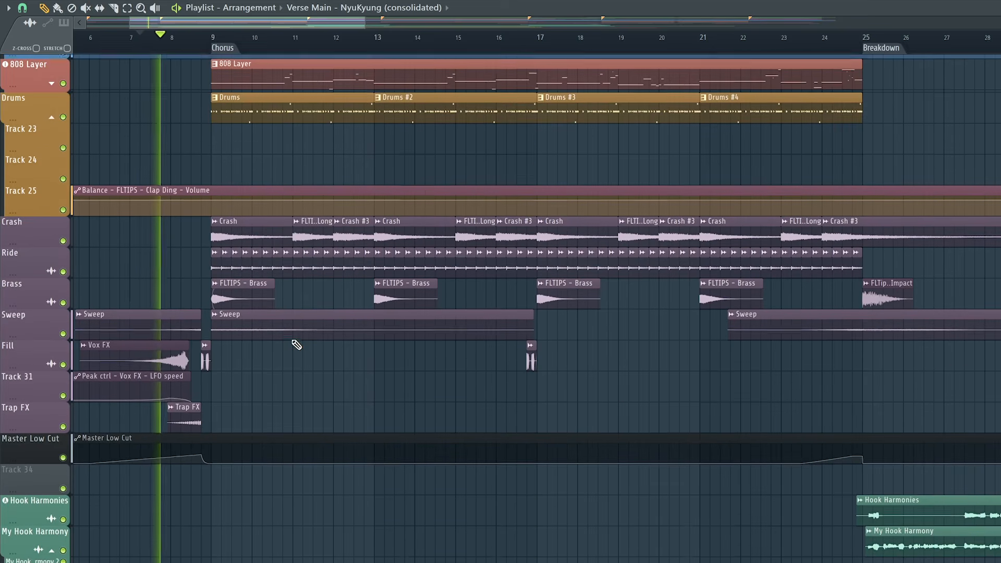
pyautogui.scroll(-4, 276, 333)
pyautogui.scroll(-12, 271, 335)
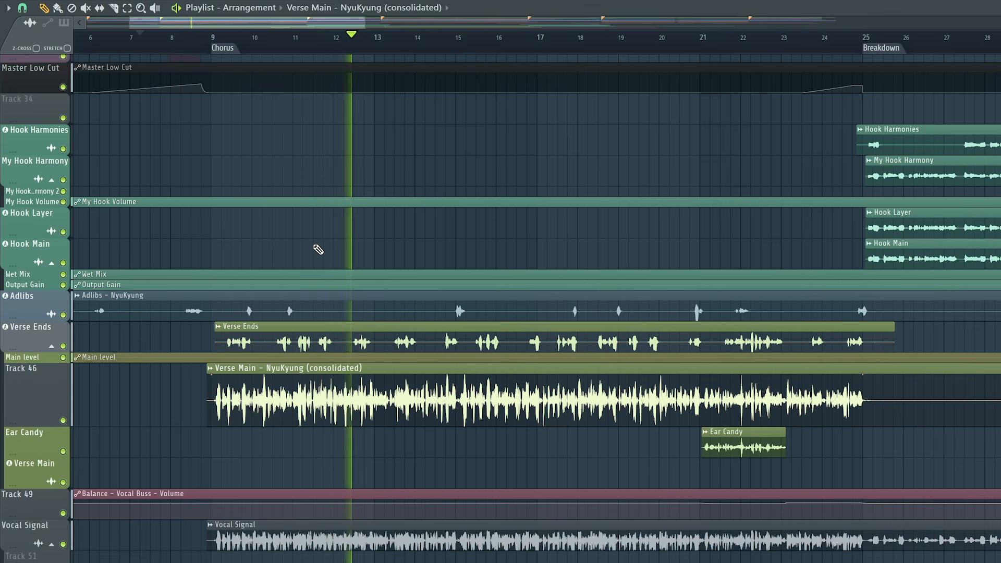
pyautogui.press('space')
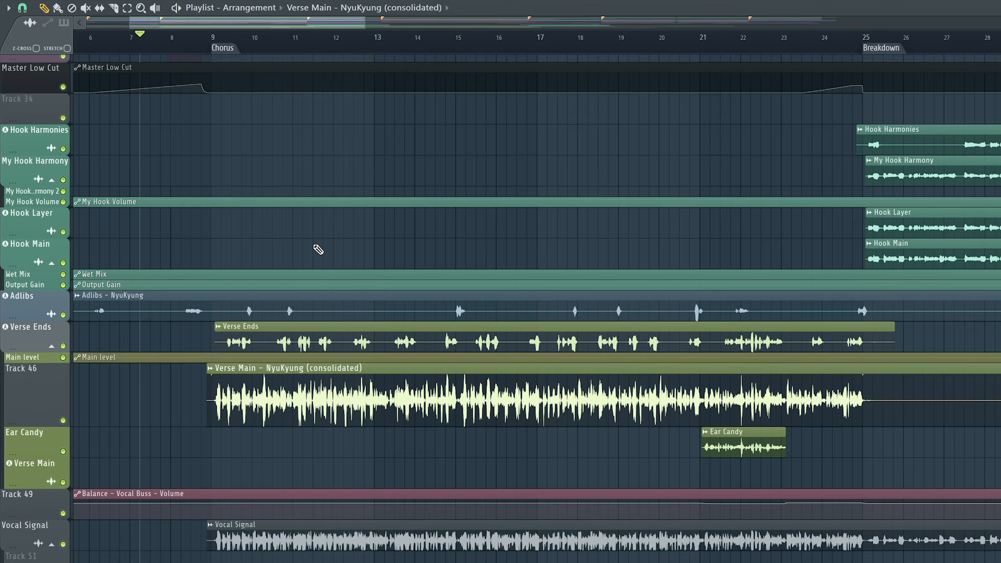
# - Examine the instrument and vocal tracks in the playlist, from Guitaret down to Vocal Signal
pyautogui.scroll(10, 308, 244)
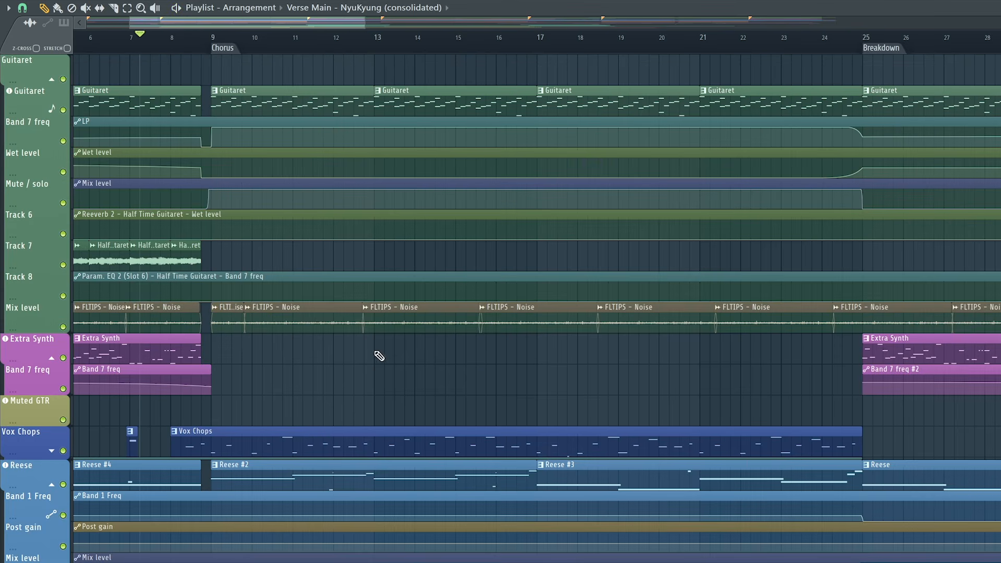
pyautogui.scroll(-6, 319, 382)
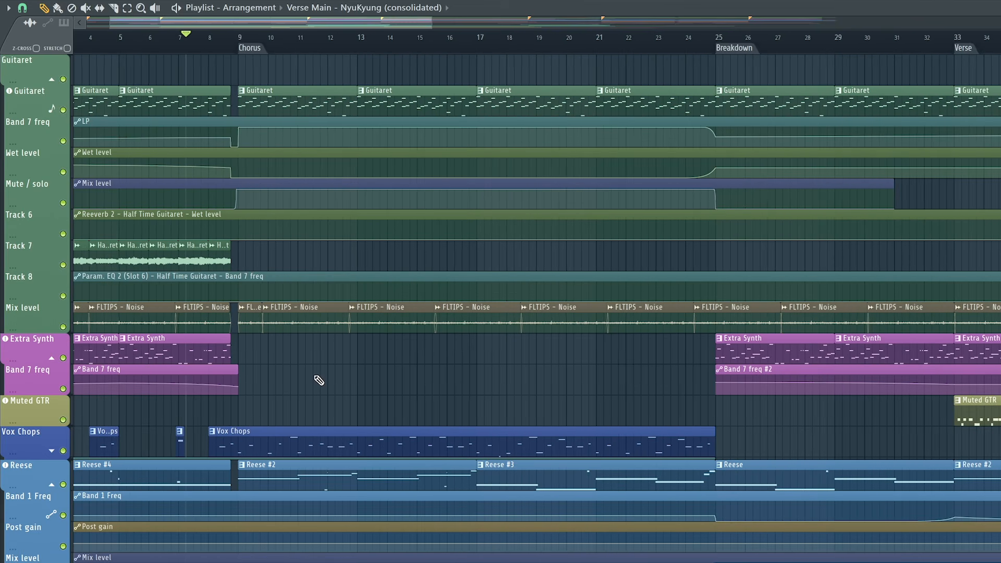
pyautogui.scroll(3, 173, 307)
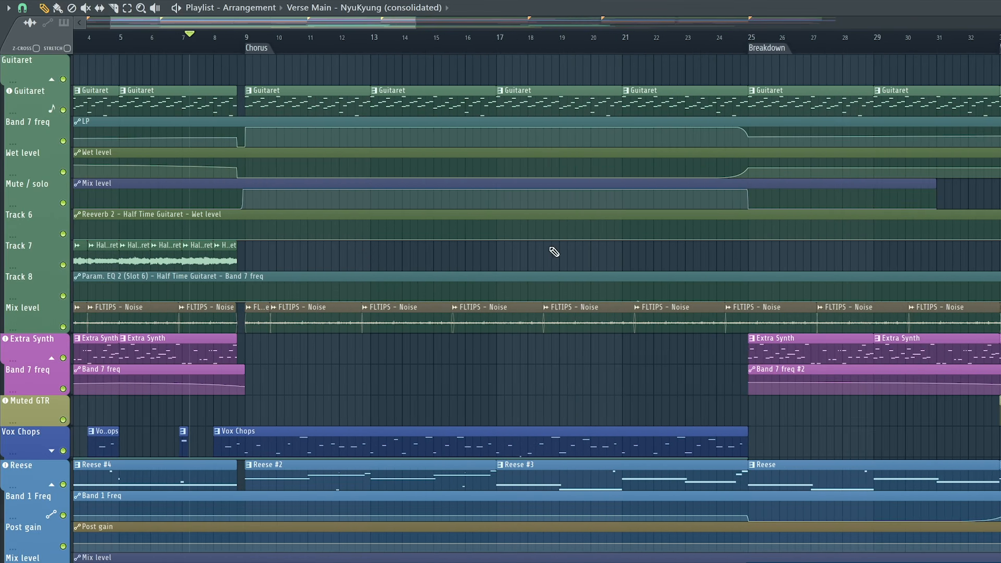
pyautogui.scroll(-20, 356, 232)
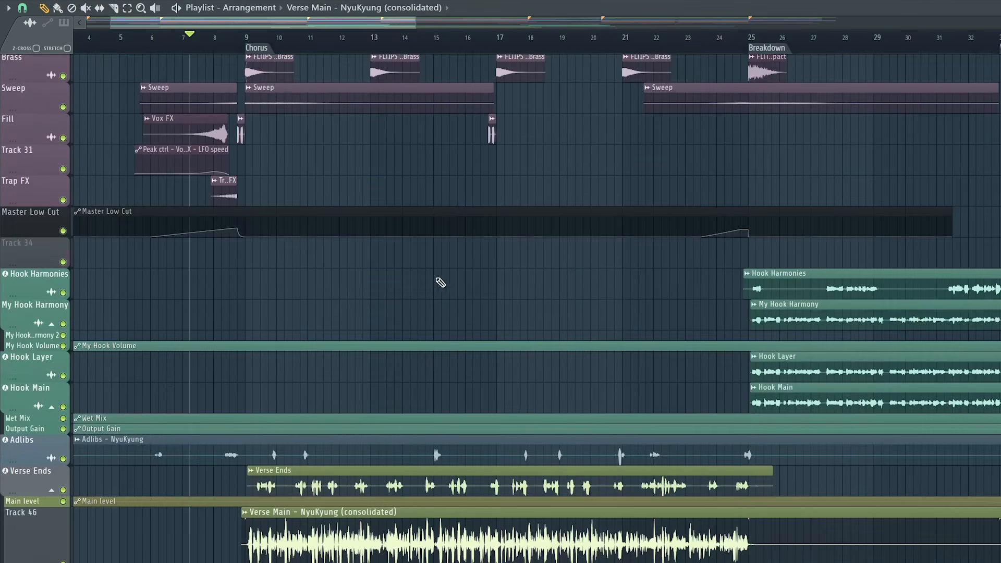
pyautogui.scroll(3, 359, 240)
pyautogui.scroll(1, 364, 306)
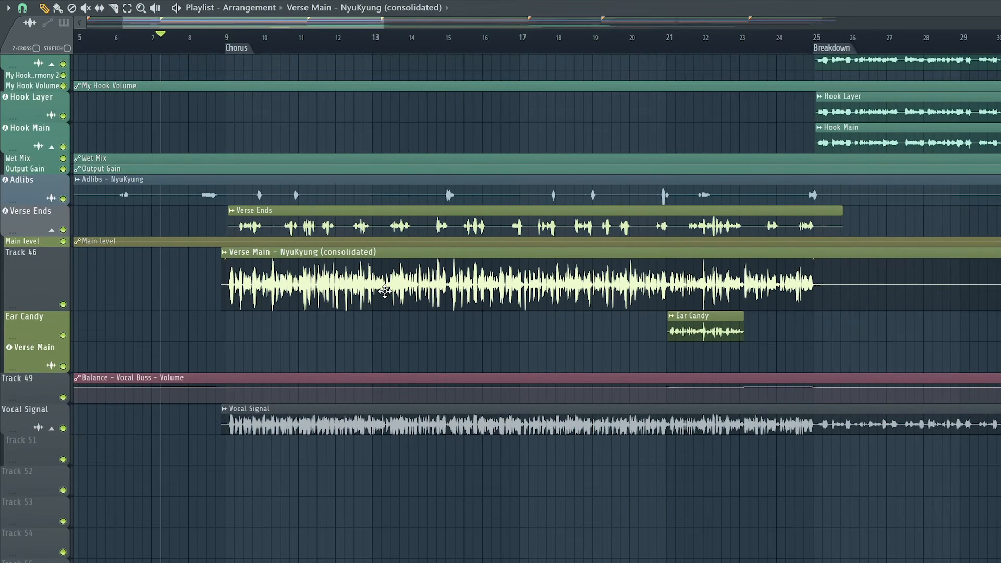
pyautogui.scroll(-1, 384, 290)
pyautogui.scroll(-1, 521, 252)
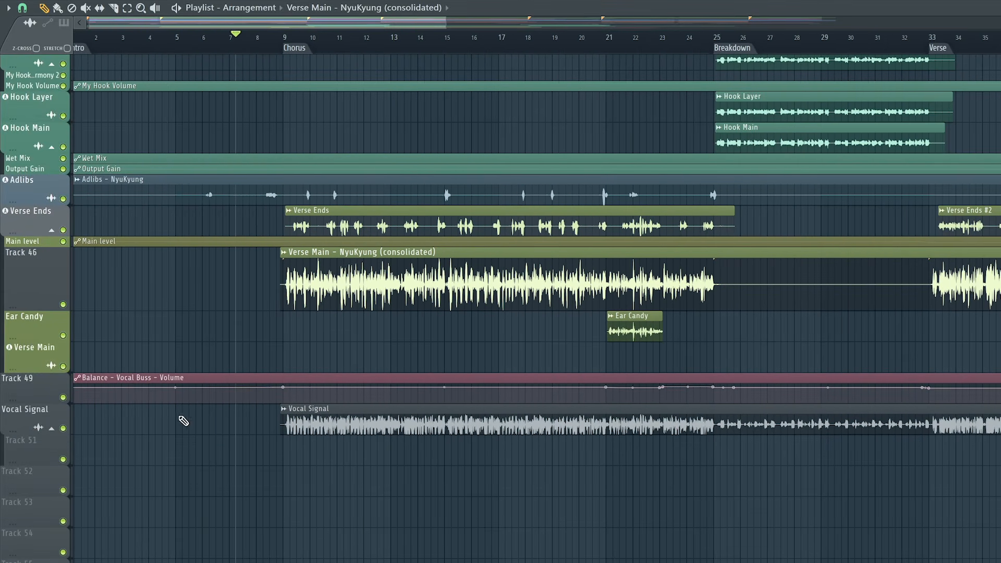
# - Make the Vocal Signal track taller, inspect its waveform and mute the track
pyautogui.moveTo(28, 430); pyautogui.dragTo(28, 463)
pyautogui.scroll(-2, 245, 435)
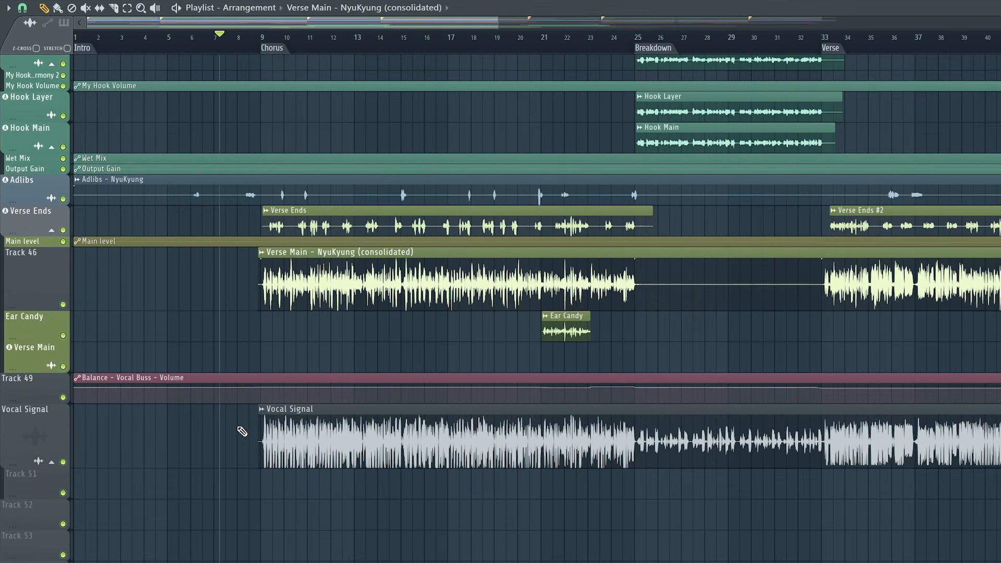
pyautogui.scroll(-1, 250, 437)
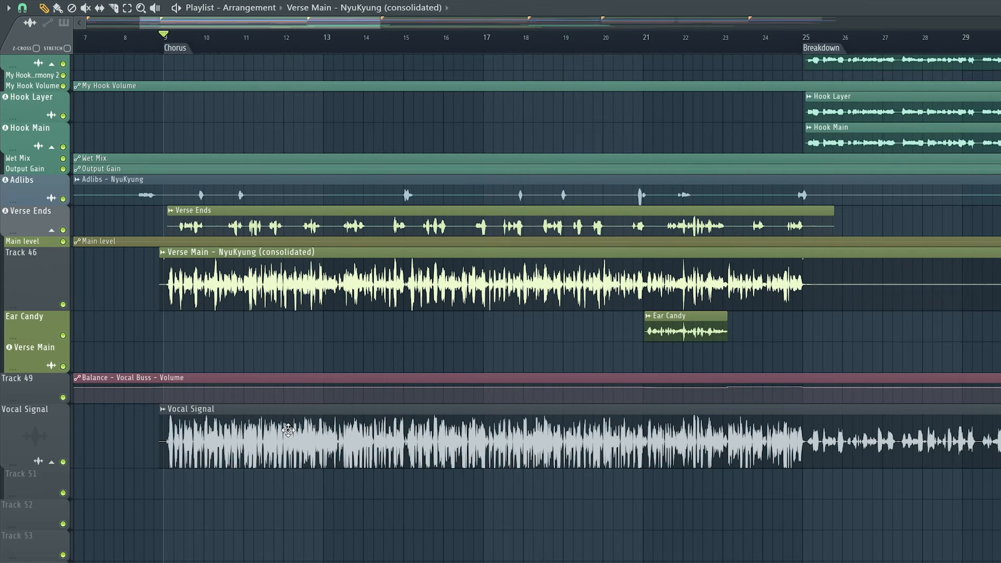
pyautogui.scroll(-2, 235, 442)
pyautogui.rightClick(63, 462)
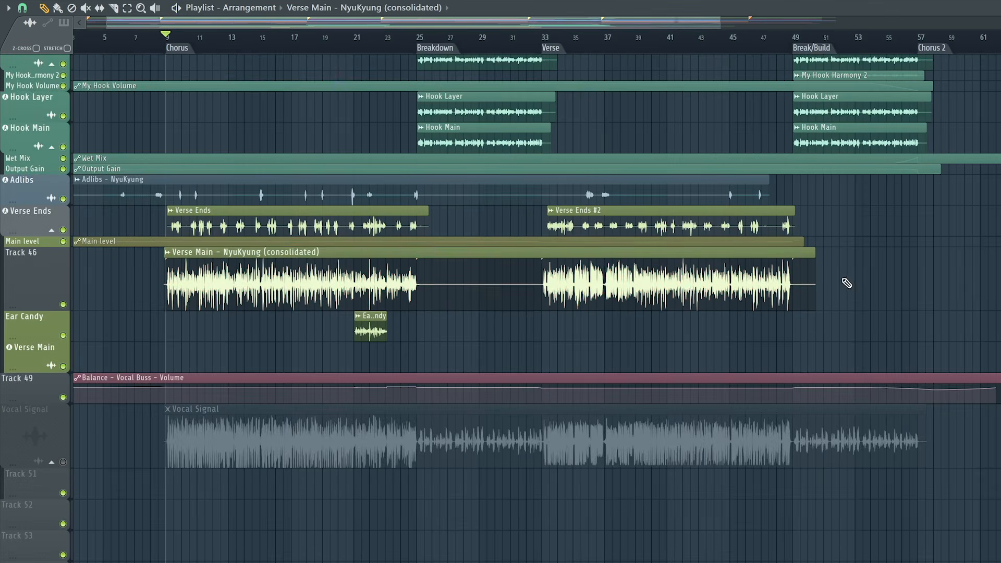
# - Consolidate the Verse Main vocal clip on Track 46 into a new 24-bit stereo WAV audio clip
pyautogui.moveTo(843, 279); pyautogui.dragTo(491, 284)
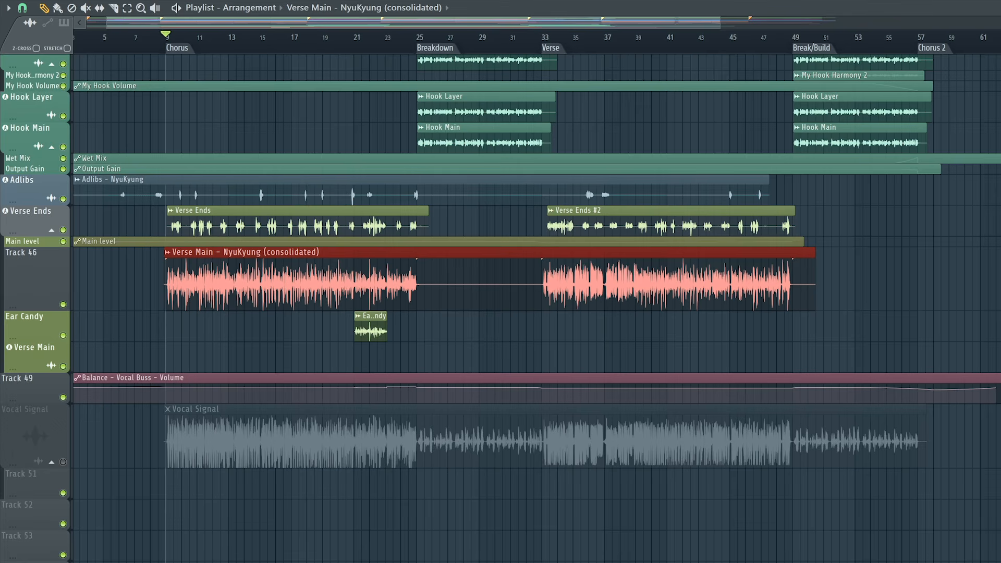
pyautogui.press('F9')
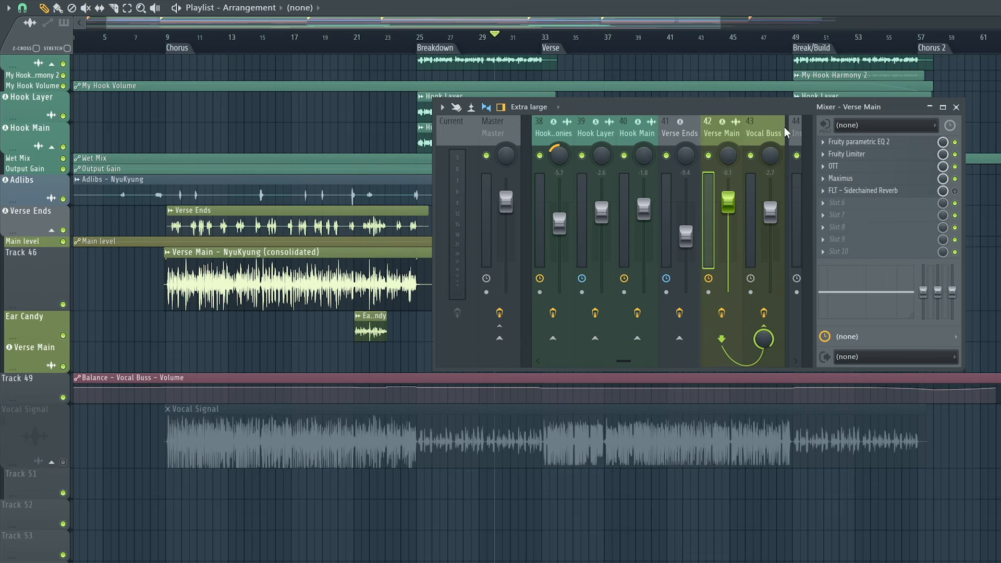
pyautogui.click(930, 107)
pyautogui.keyDown('ctrl'); pyautogui.moveTo(867, 282); pyautogui.dragTo(270, 281); pyautogui.keyUp('ctrl')
pyautogui.hotkey('ctrl', 'alt', 'c')
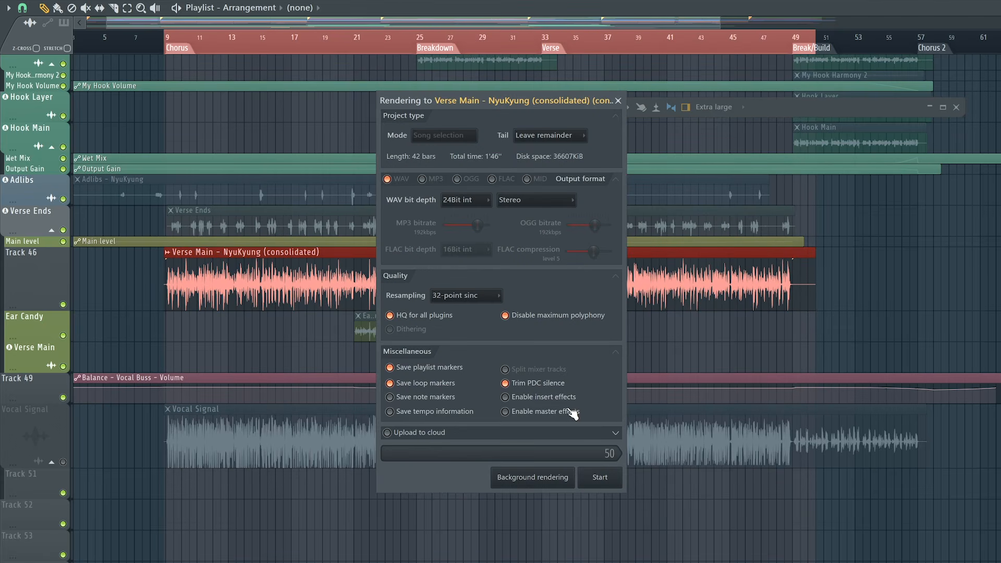
pyautogui.click(594, 478)
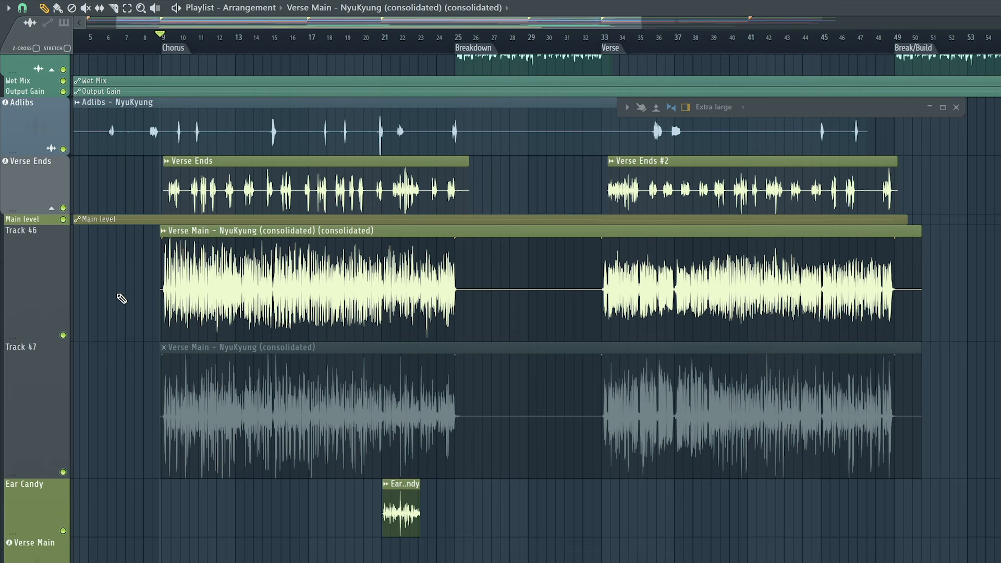
# - Route the newly consolidated vocal's mixer insert 44 into the SIDECHAIN track instead of the Master
pyautogui.moveTo(111, 290); pyautogui.dragTo(651, 275)
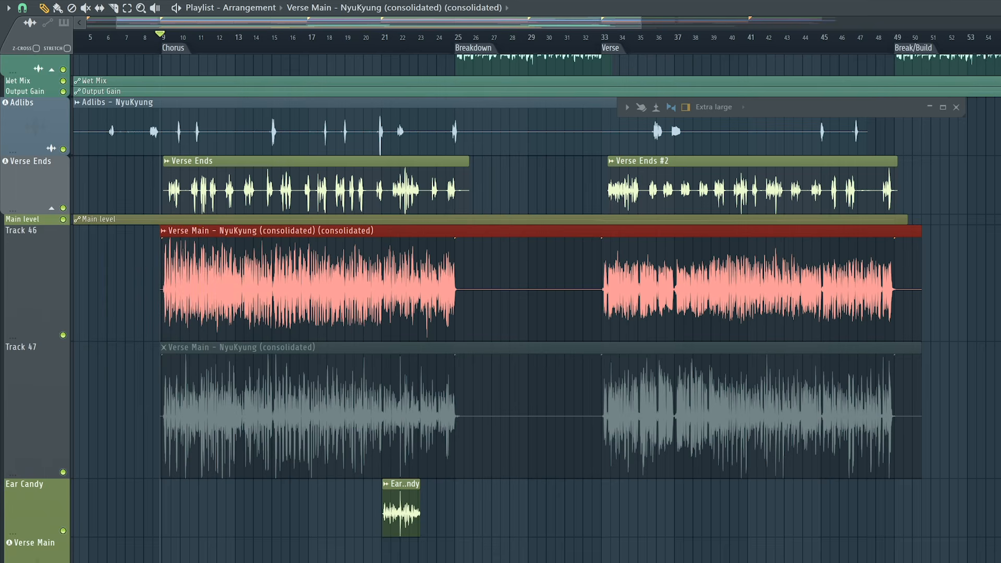
pyautogui.hotkey('ctrl', 'd')
pyautogui.scroll(-1, 469, 288)
pyautogui.doubleClick(337, 290)
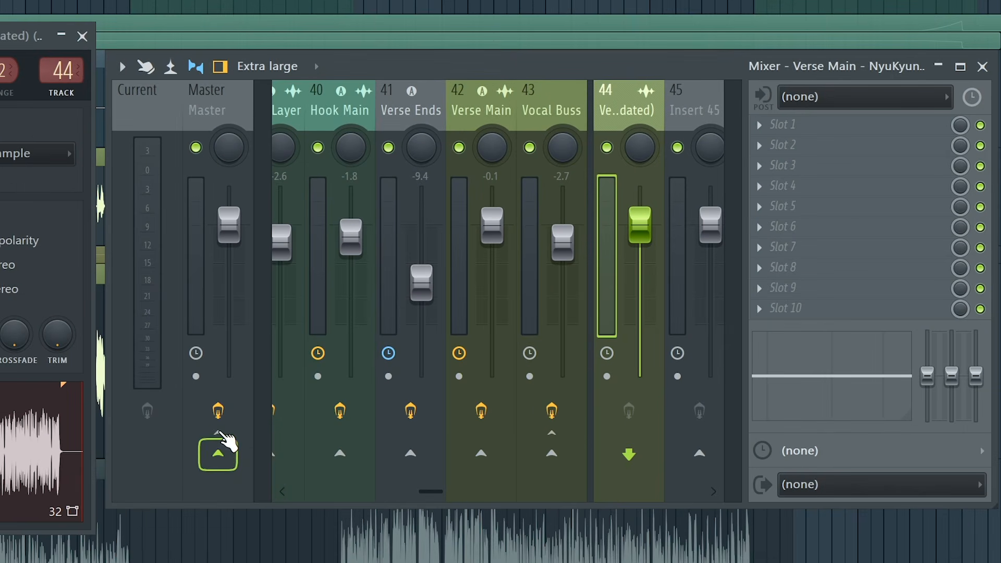
pyautogui.scroll(10, 543, 95)
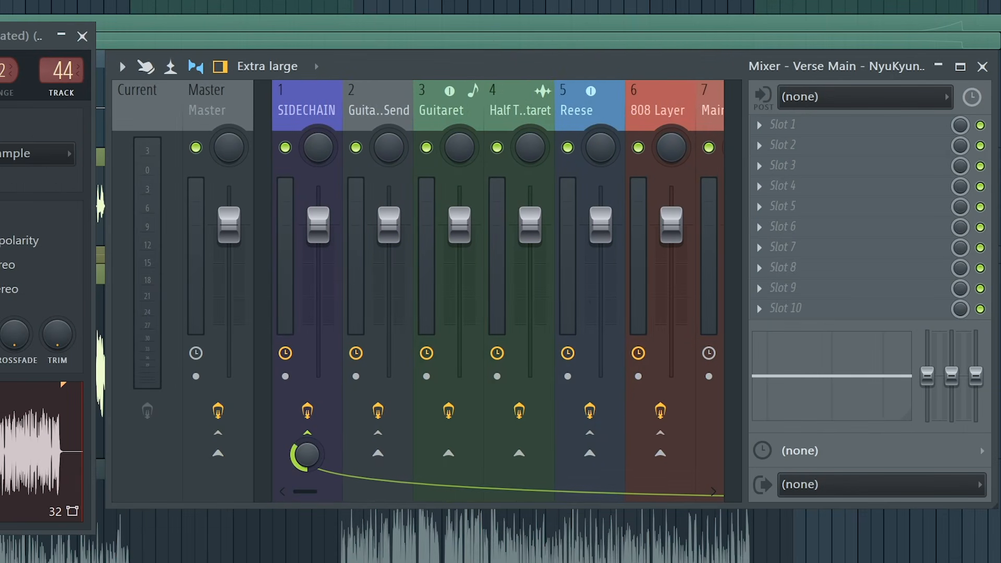
# - Solo the SIDECHAIN mixer track and play the chorus while looking over the guitaret, Reese, 808 and drum tracks
pyautogui.rightClick(285, 147)
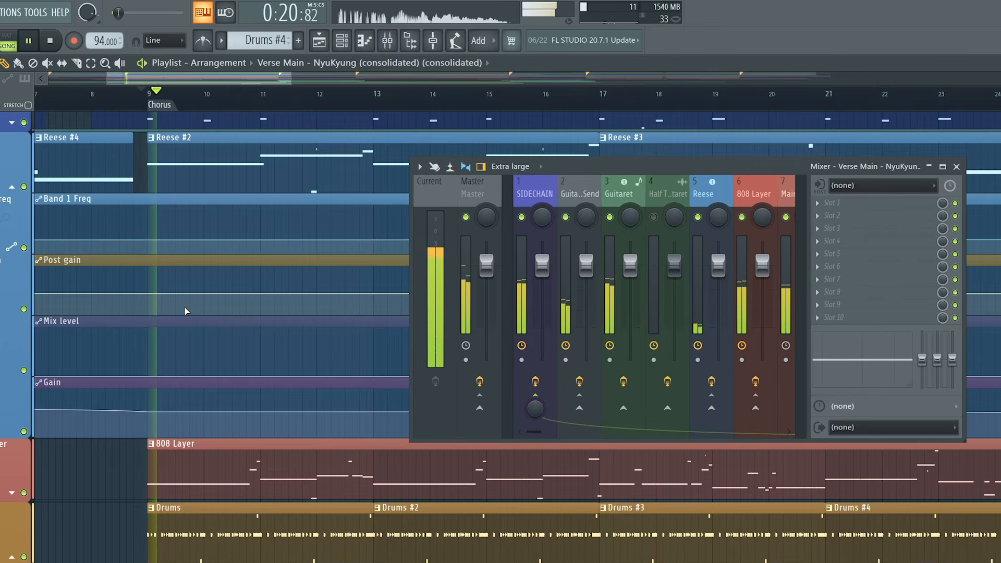
pyautogui.scroll(4, 179, 301)
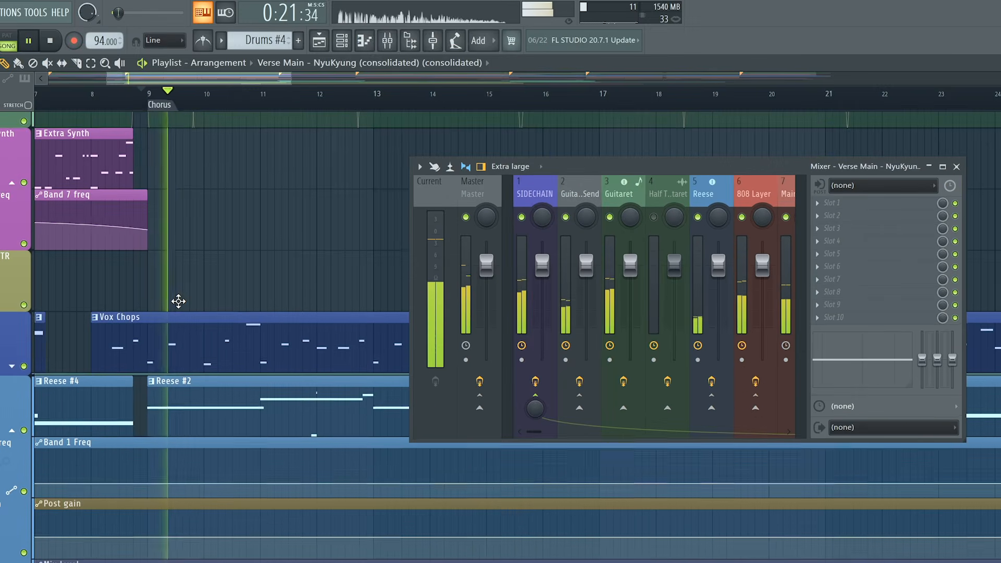
pyautogui.scroll(10, 182, 306)
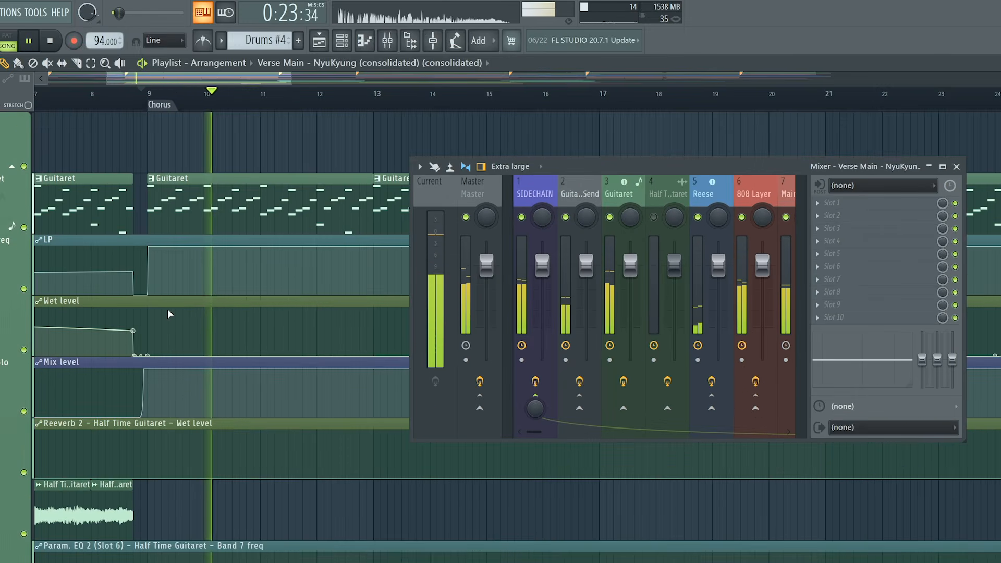
pyautogui.scroll(-9, 151, 322)
pyautogui.scroll(-8, 151, 321)
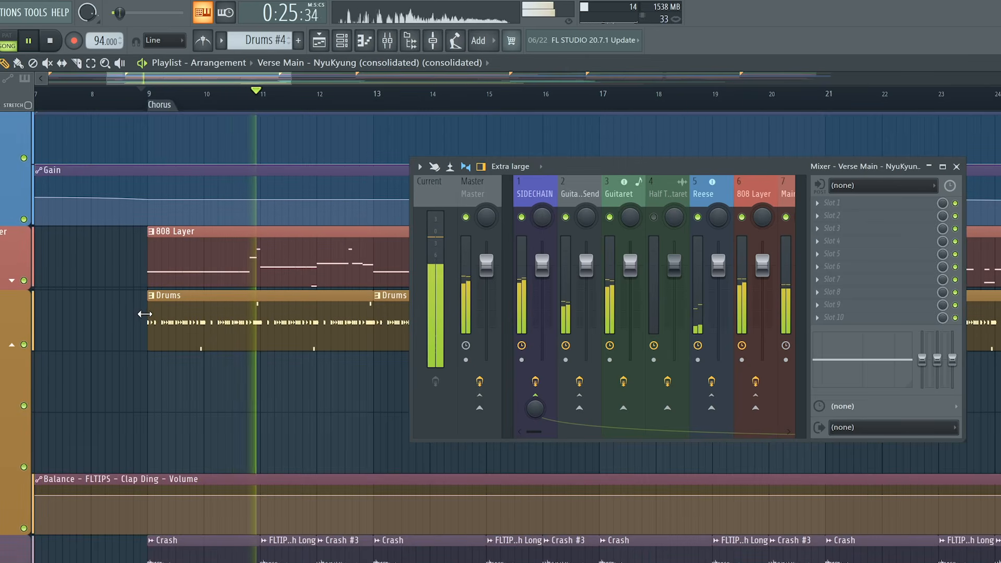
pyautogui.scroll(-6, 153, 319)
pyautogui.press('space')
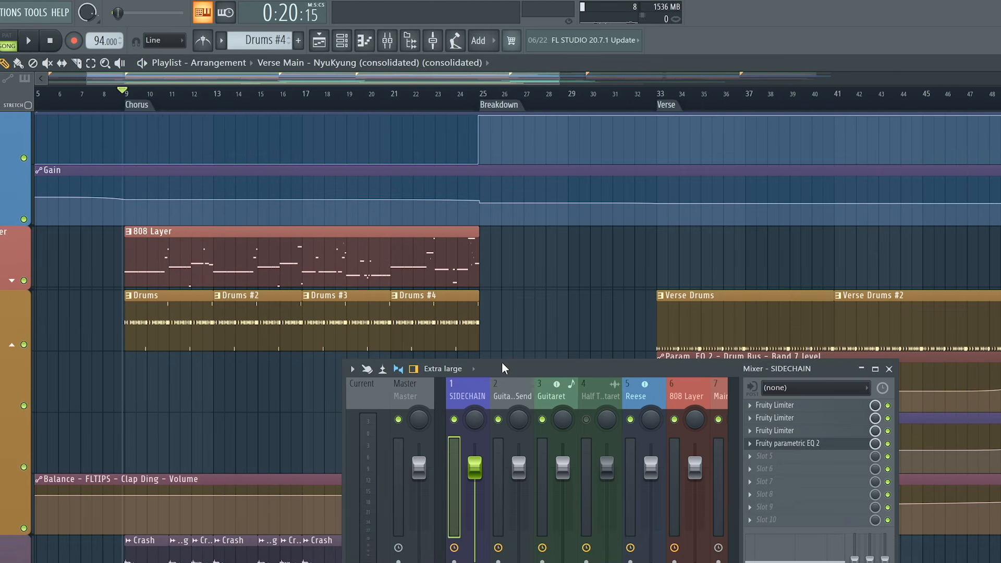
# - Open a Fruity Limiter in compressor mode on the SIDECHAIN track and set its sidechain input to 6
pyautogui.click(751, 443)
pyautogui.click(581, 121)
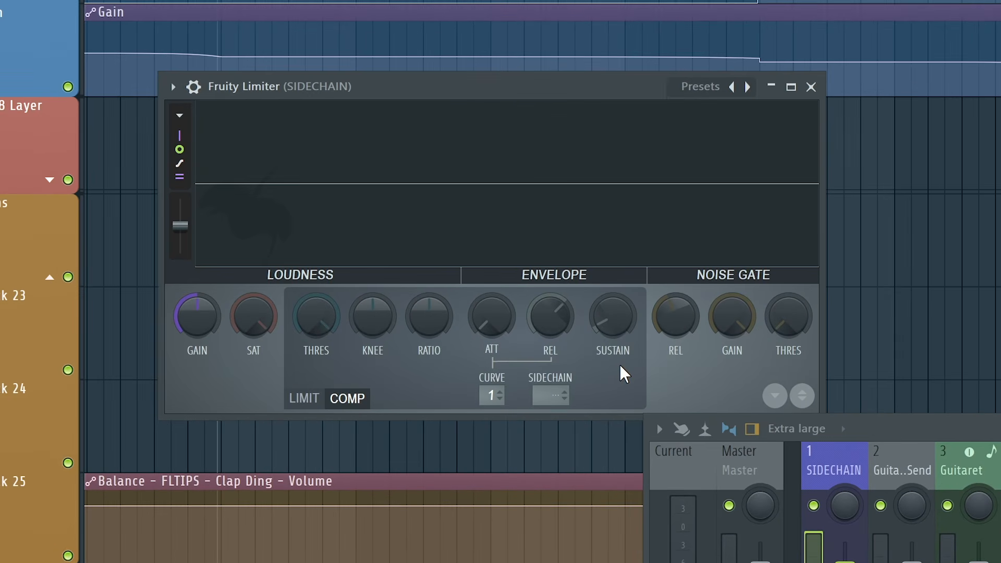
pyautogui.click(550, 395)
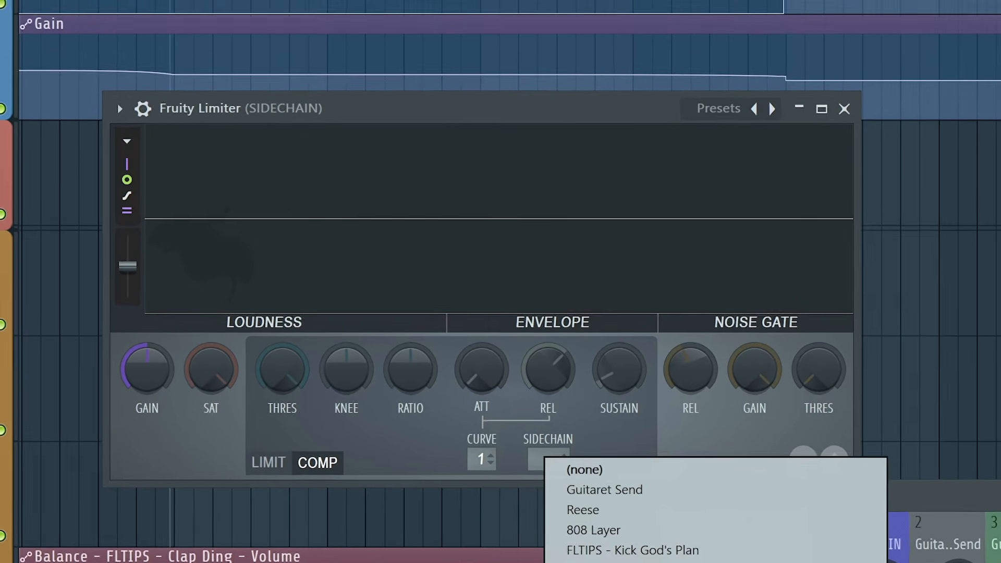
pyautogui.click(686, 511)
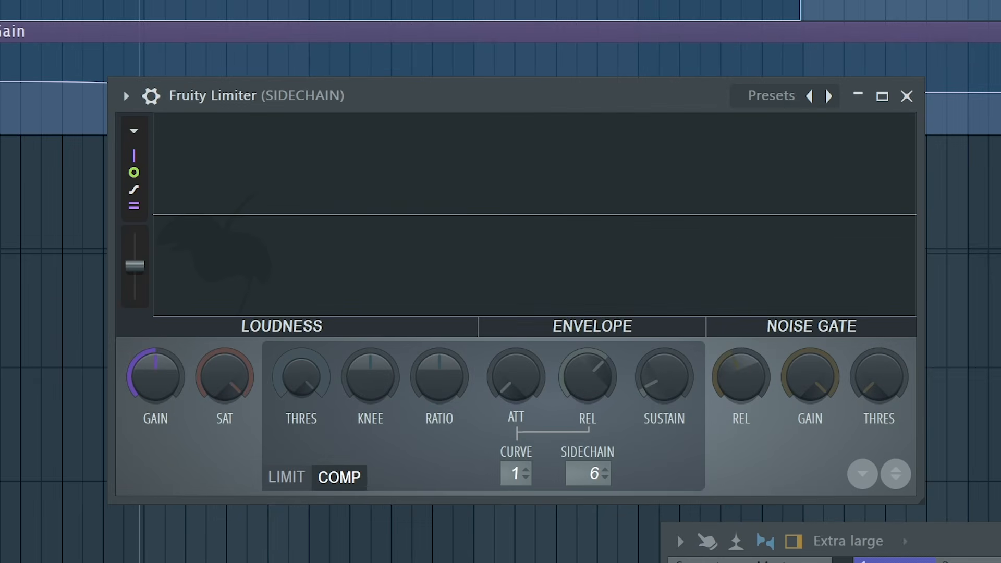
# - Lower the compressor's threshold and raise its ratio, fine-tuning the threshold during playback for light ducking under the vocal
pyautogui.moveTo(301, 376); pyautogui.dragTo(302, 402)
pyautogui.moveTo(439, 375); pyautogui.dragTo(439, 350)
pyautogui.moveTo(293, 388)
pyautogui.mouseDown()
pyautogui.moveTo(293, 397)
pyautogui.moveTo(293, 376)
pyautogui.mouseUp()
pyautogui.press('space')
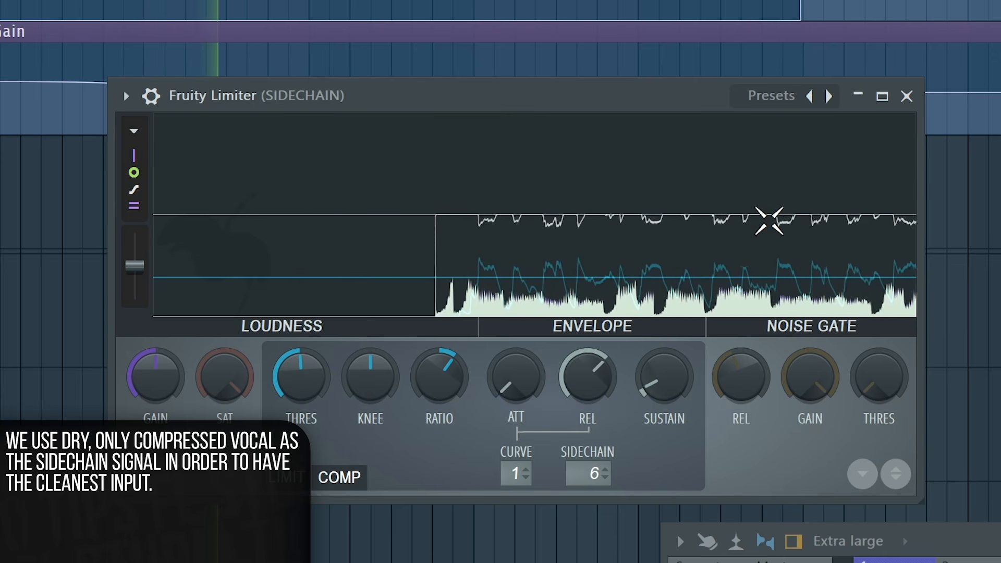
pyautogui.moveTo(293, 367); pyautogui.dragTo(301, 371)
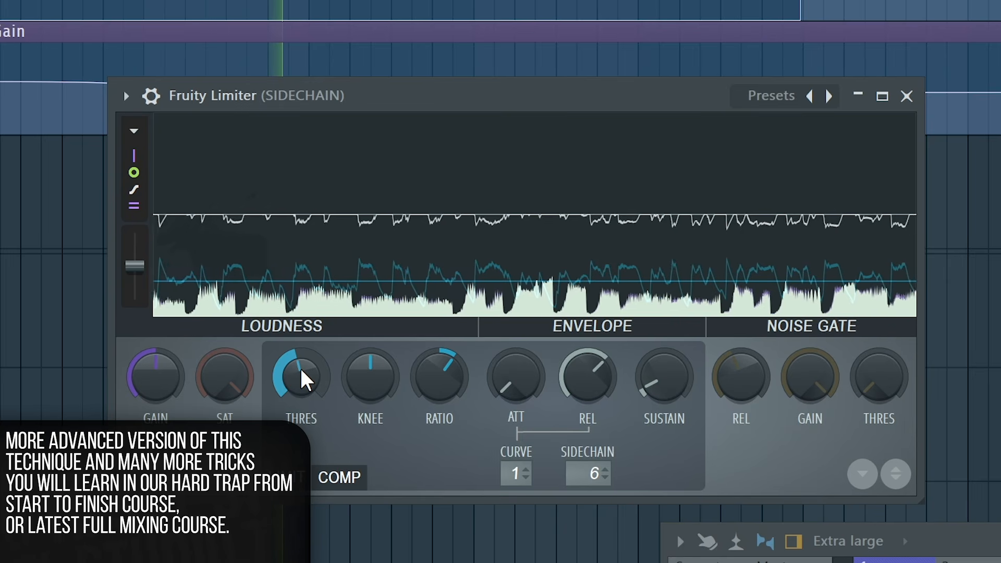
pyautogui.press('space')
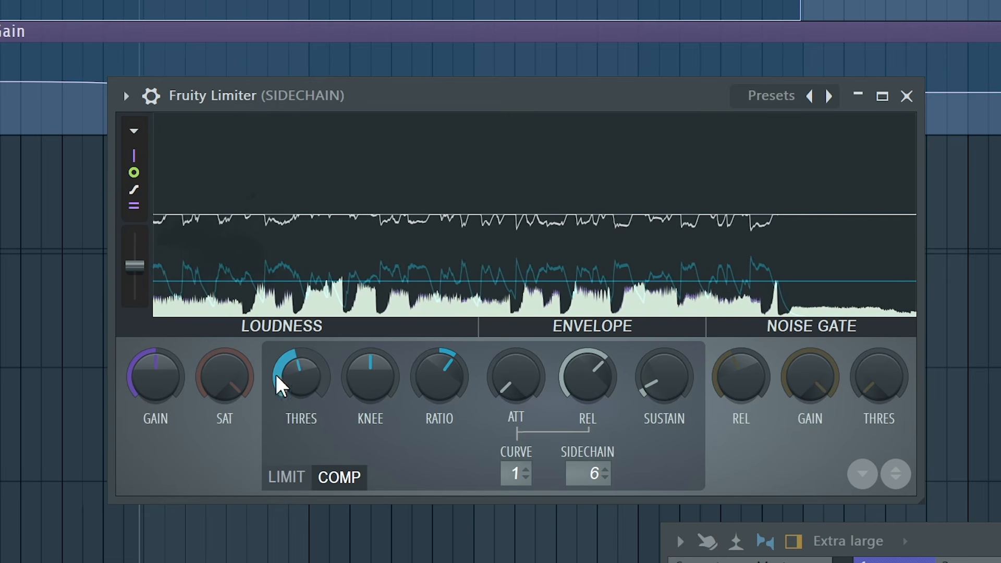
# - Exaggerate the ducking by pulling the threshold close to its minimum during playback, and pause the limiter's waveform display
pyautogui.press('space')
pyautogui.moveTo(306, 372); pyautogui.dragTo(306, 412)
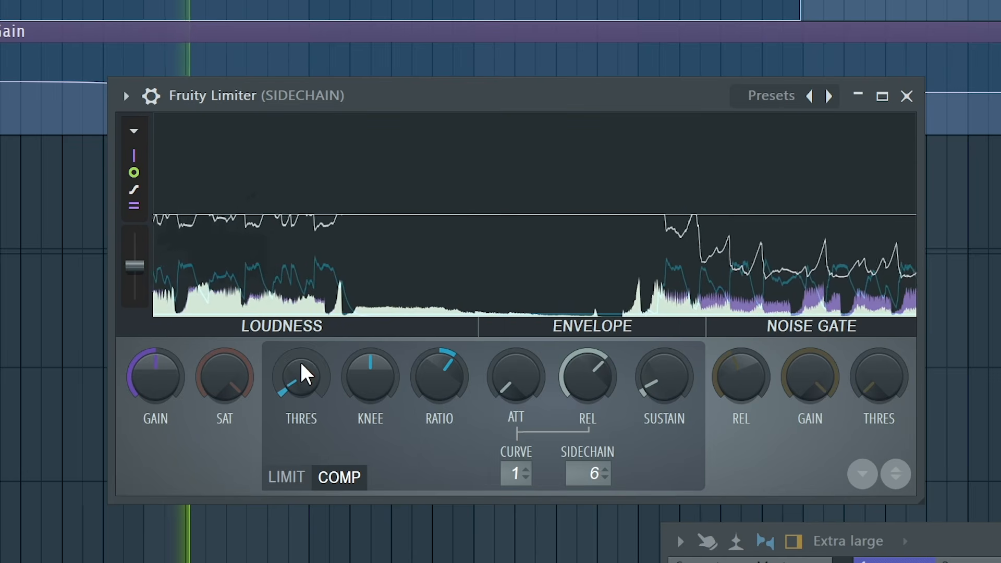
pyautogui.press('space')
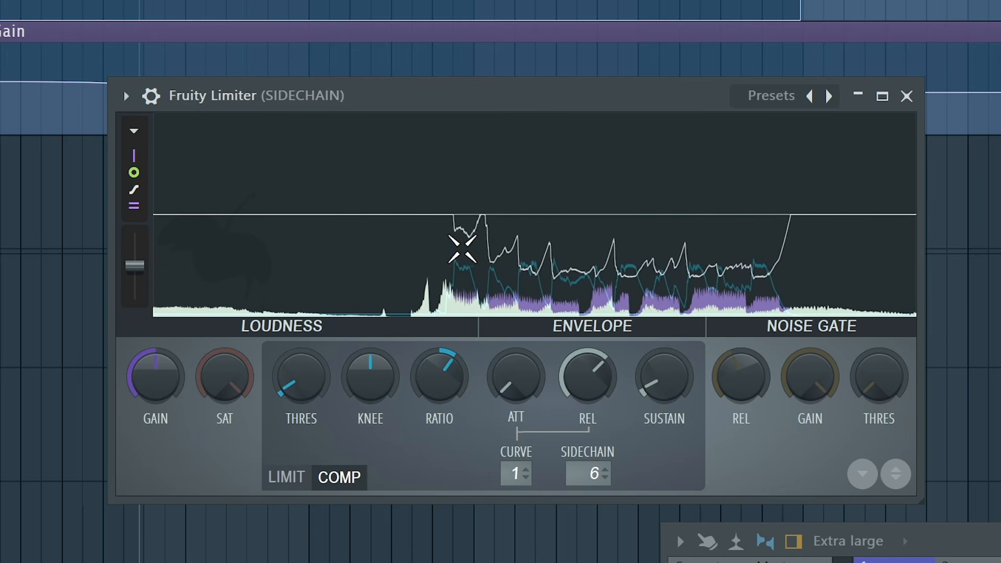
pyautogui.click(220, 249)
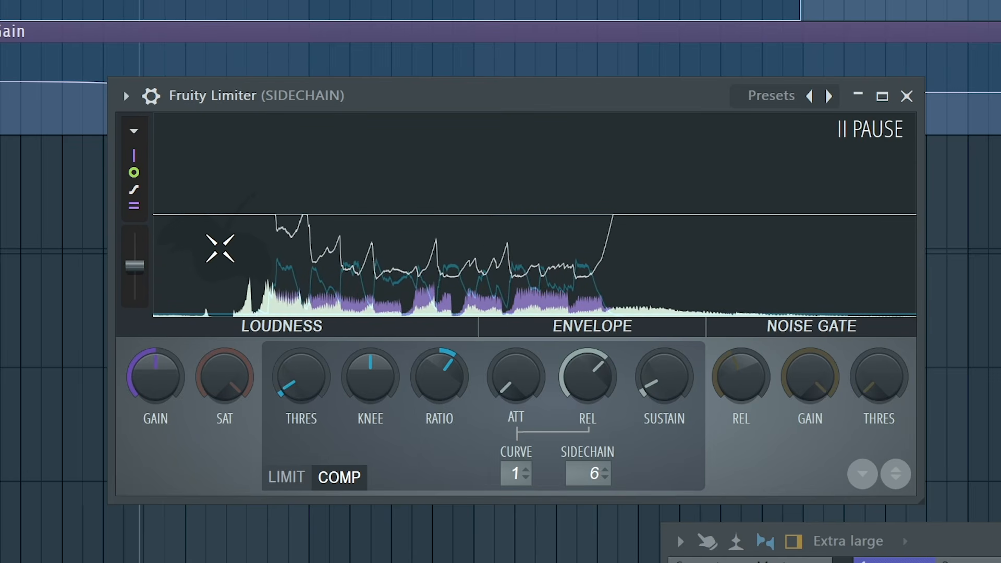